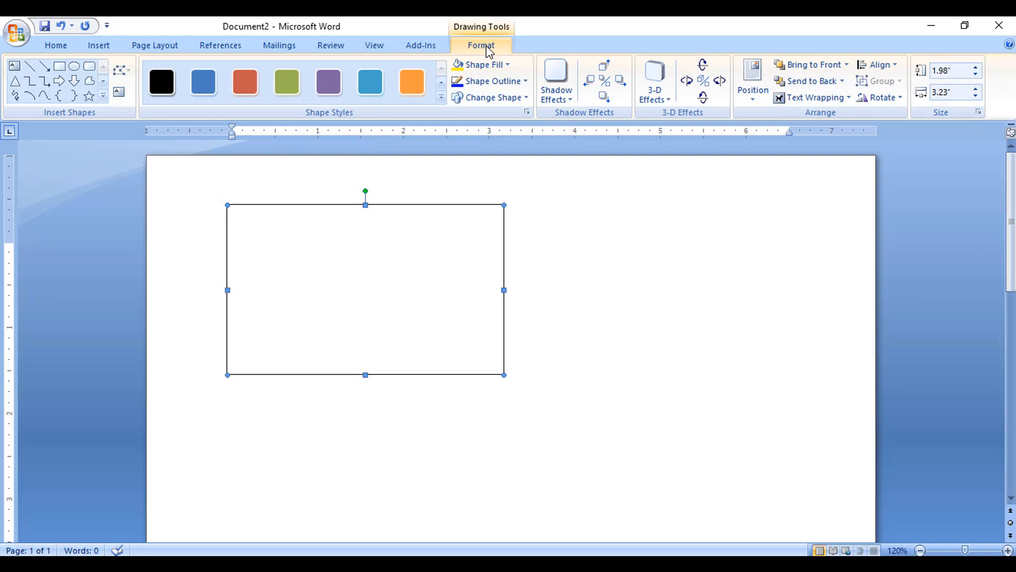
Step: Set the rectangle's height to 2 inches and its width to 3.5 inches
left_click(962, 71)
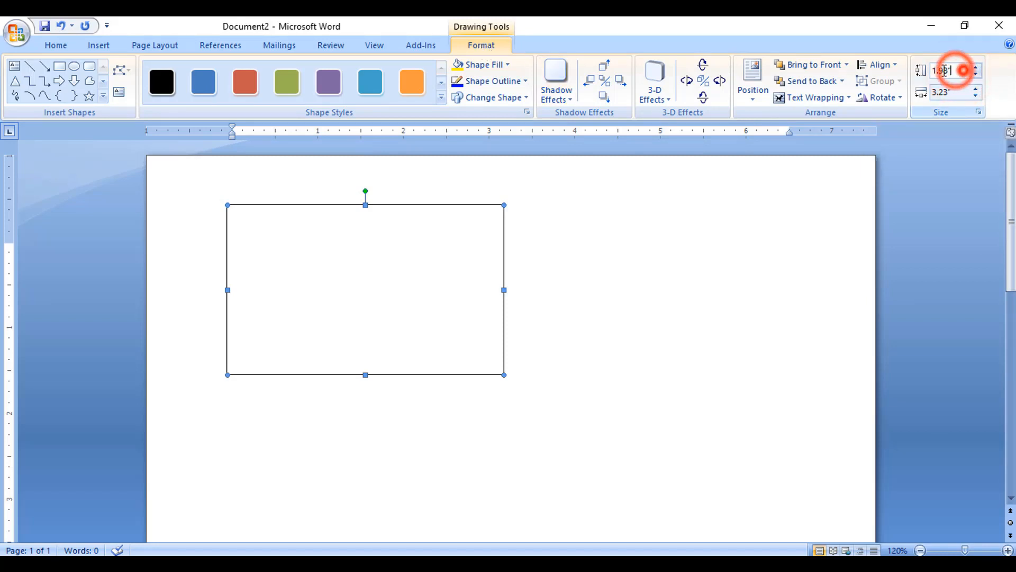
type("2")
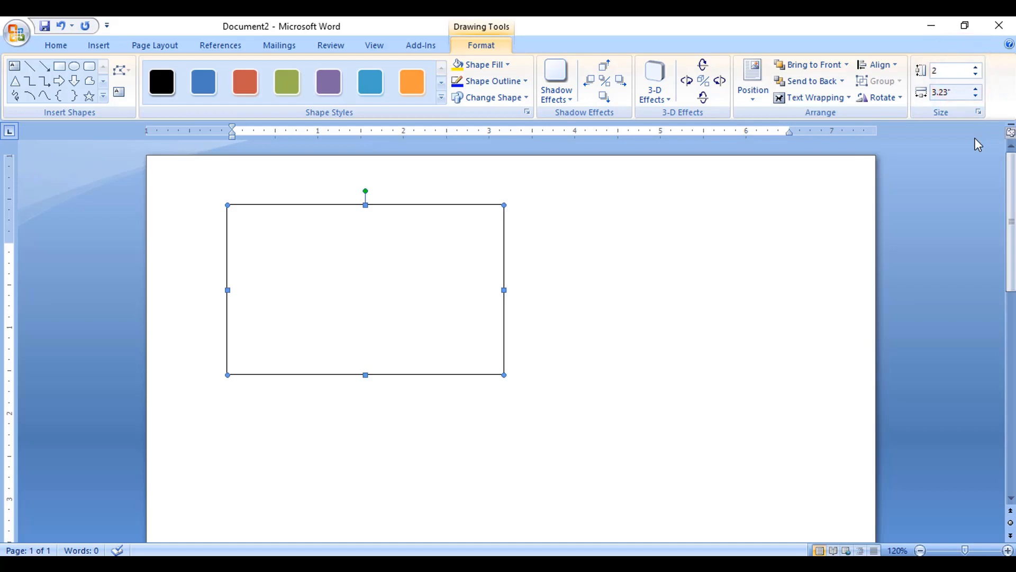
type("in")
left_click(962, 93)
mouse_move(921, 97)
left_mouse_down()
mouse_move(955, 97)
mouse_move(925, 100)
left_mouse_up()
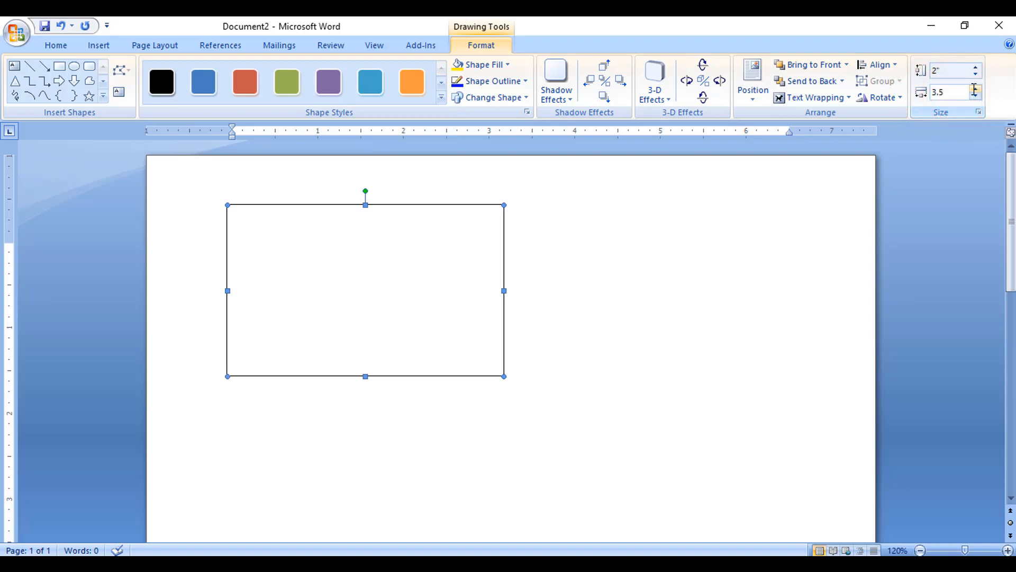
key("Return")
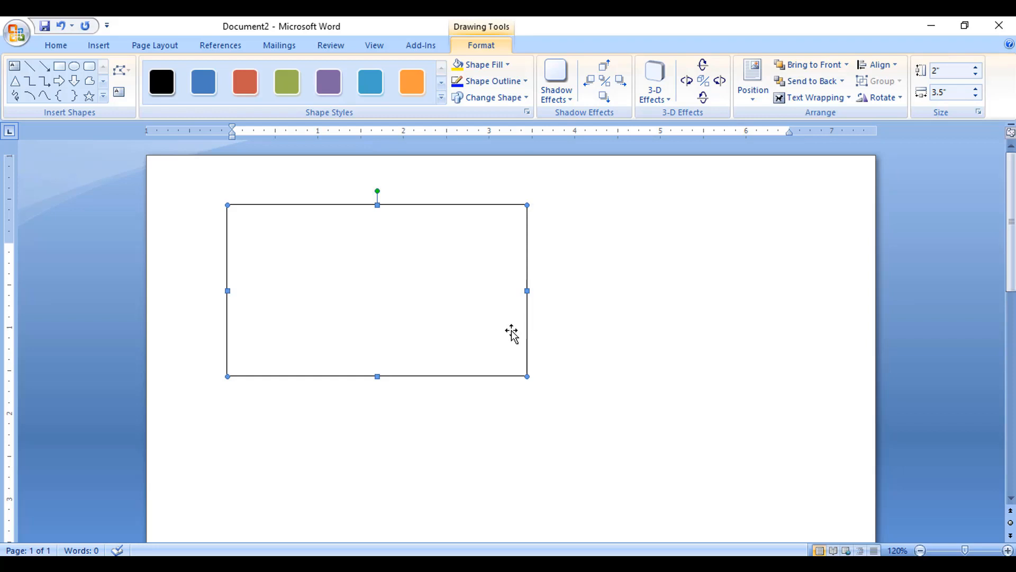
left_click(670, 329)
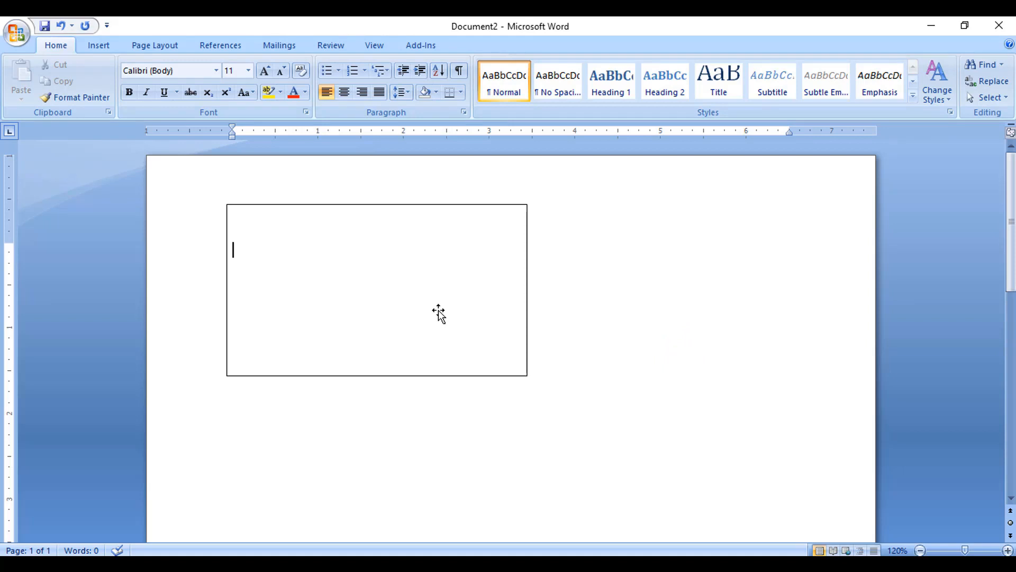
Step: Draw a rectangle about 1.46" high and 1.69" wide in the lower-left corner of the card outline
left_click(99, 47)
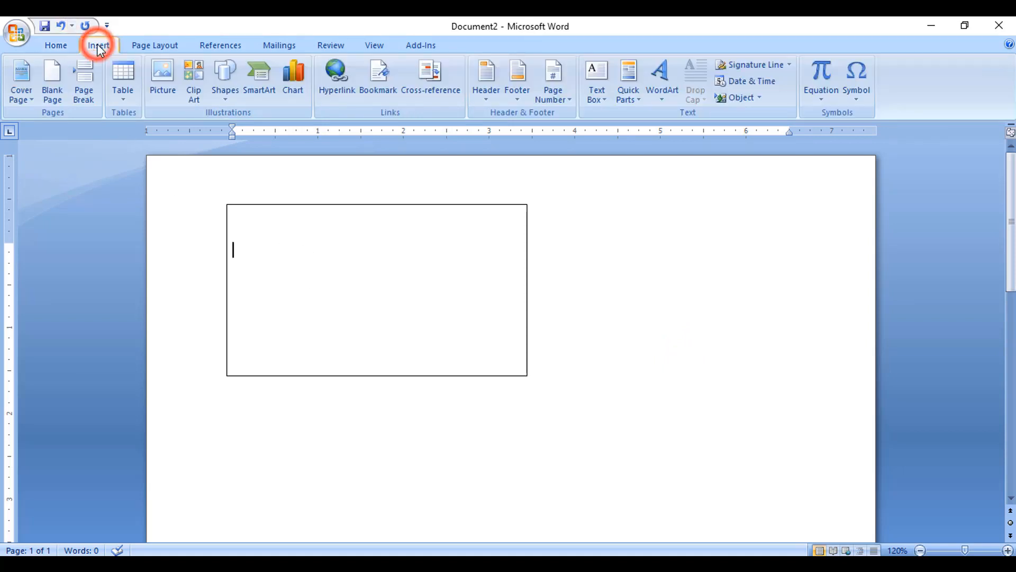
left_click(237, 91)
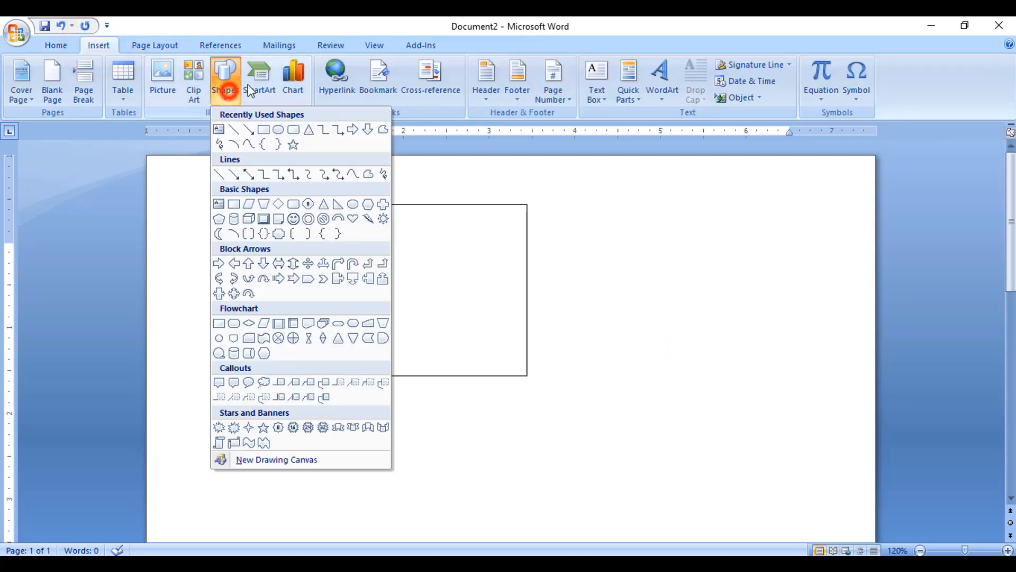
left_click(235, 205)
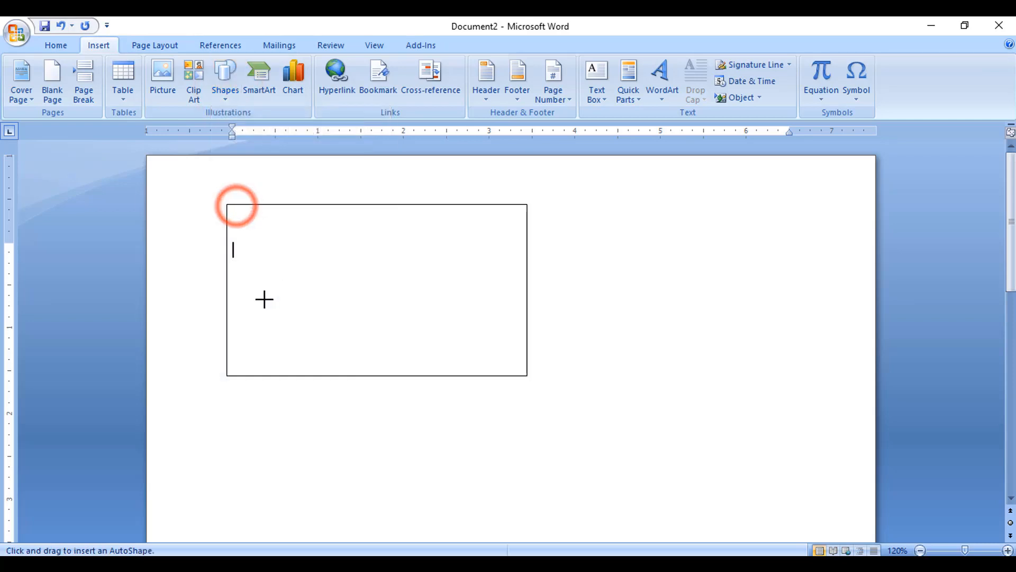
left_click_drag(227, 257, 372, 376)
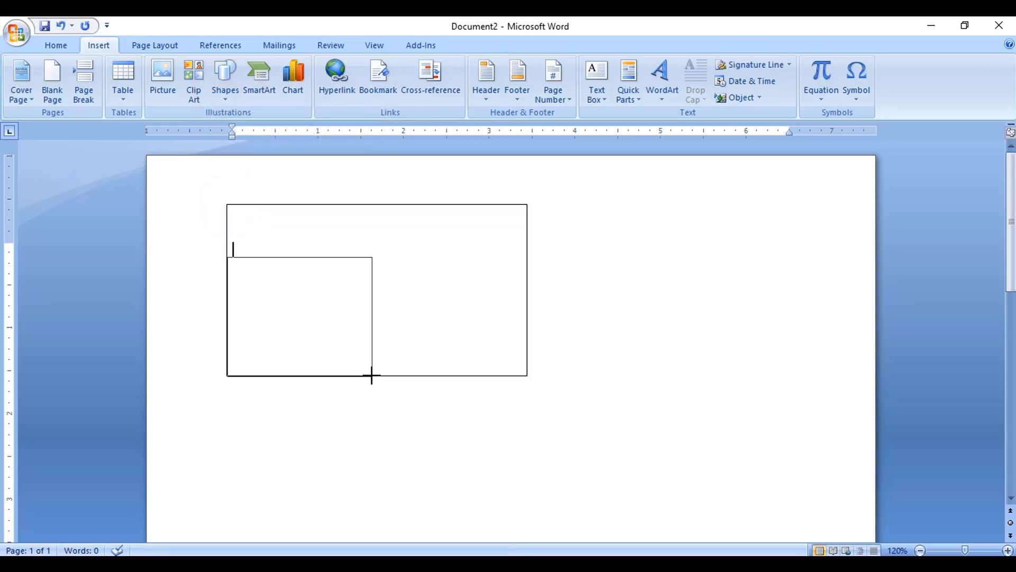
left_click_drag(299, 257, 298, 251)
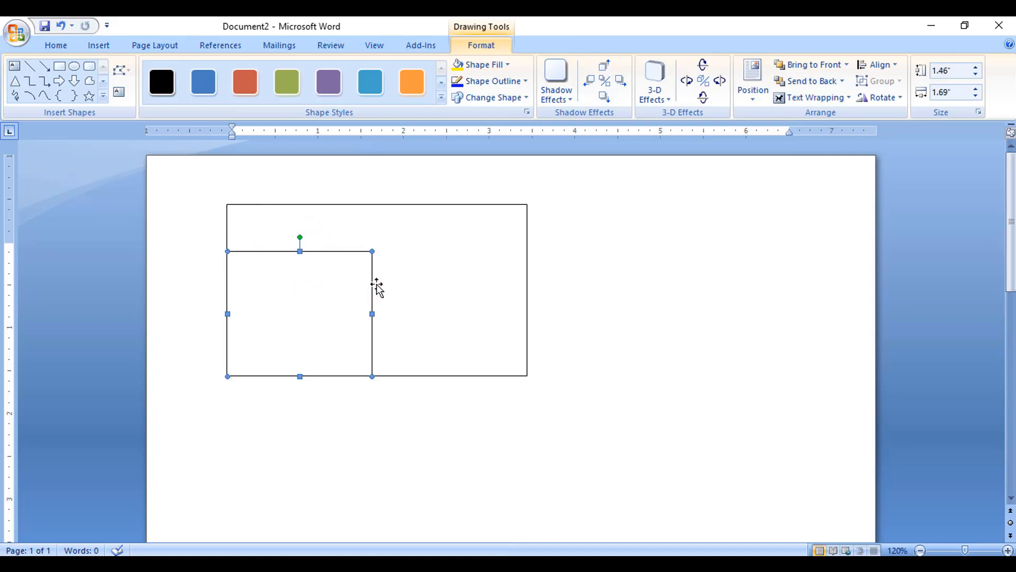
left_click(372, 314)
Step: Fill the smaller rectangle with a near-black theme colour, apply the centred dark-variation gradient, and remove its outline
left_click(492, 64)
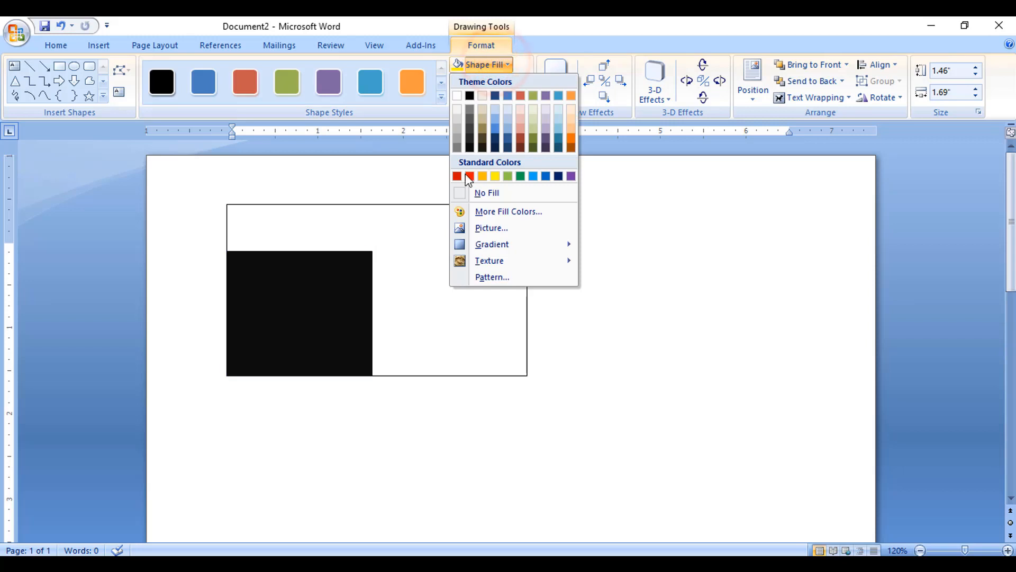
left_click(471, 139)
left_click(500, 67)
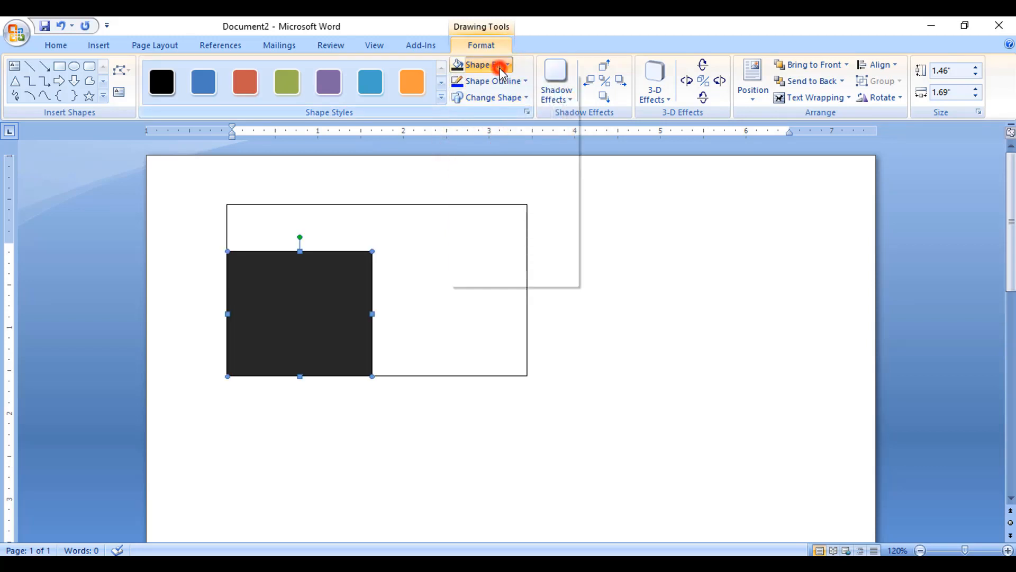
mouse_move(508, 245)
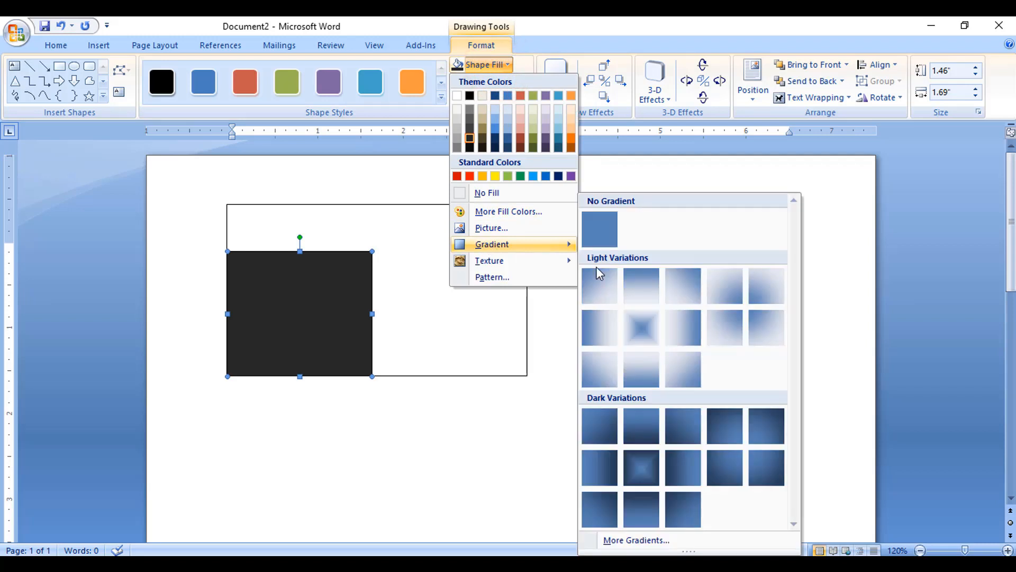
left_click(653, 468)
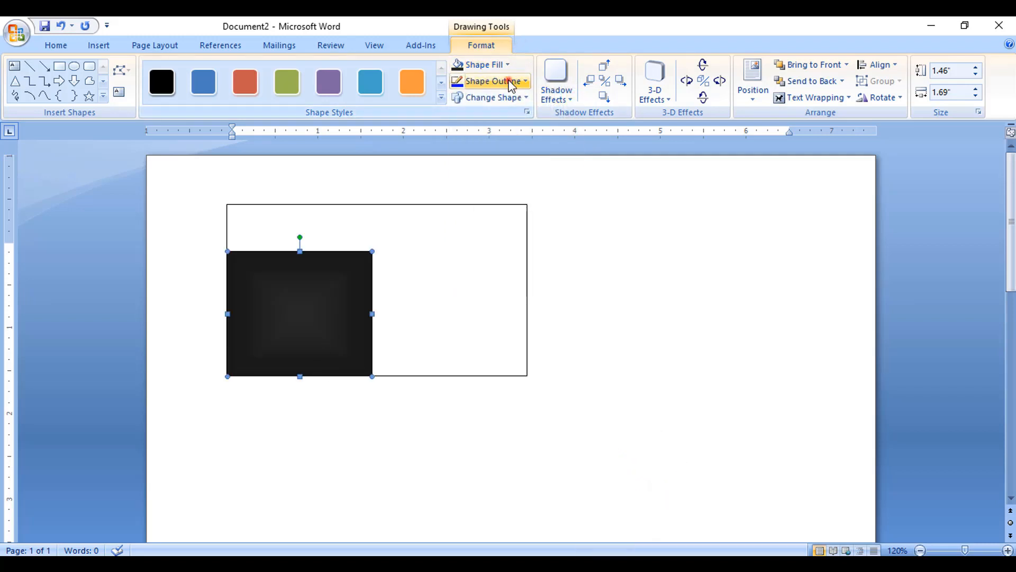
left_click(511, 85)
left_click(491, 211)
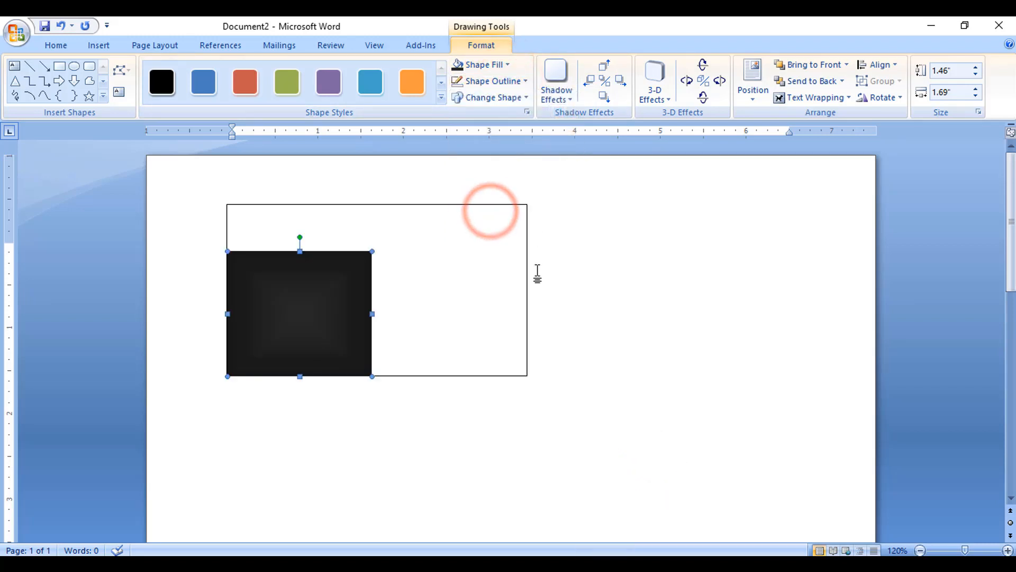
Step: Draw a tall parallelogram about 1.8" high and 0.74" wide along the black rectangle's right edge, ending at the card's bottom edge
left_click(99, 45)
left_click(226, 85)
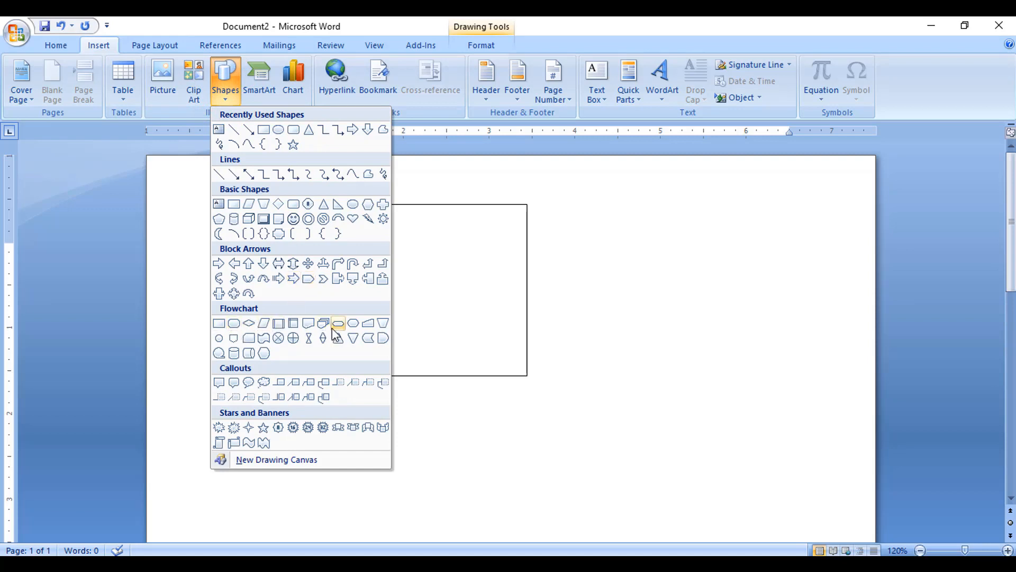
left_click(264, 324)
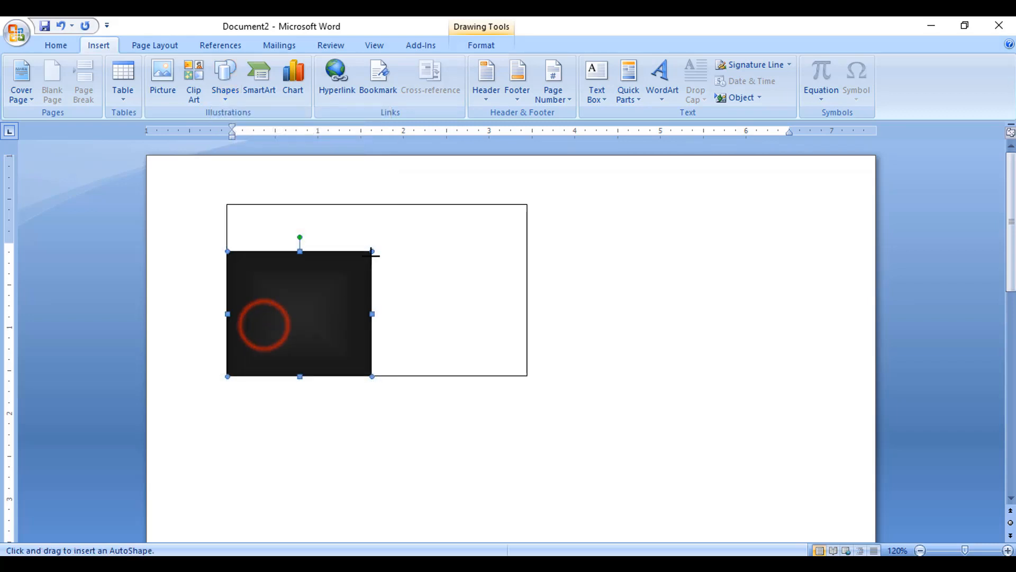
left_click_drag(367, 228, 428, 371)
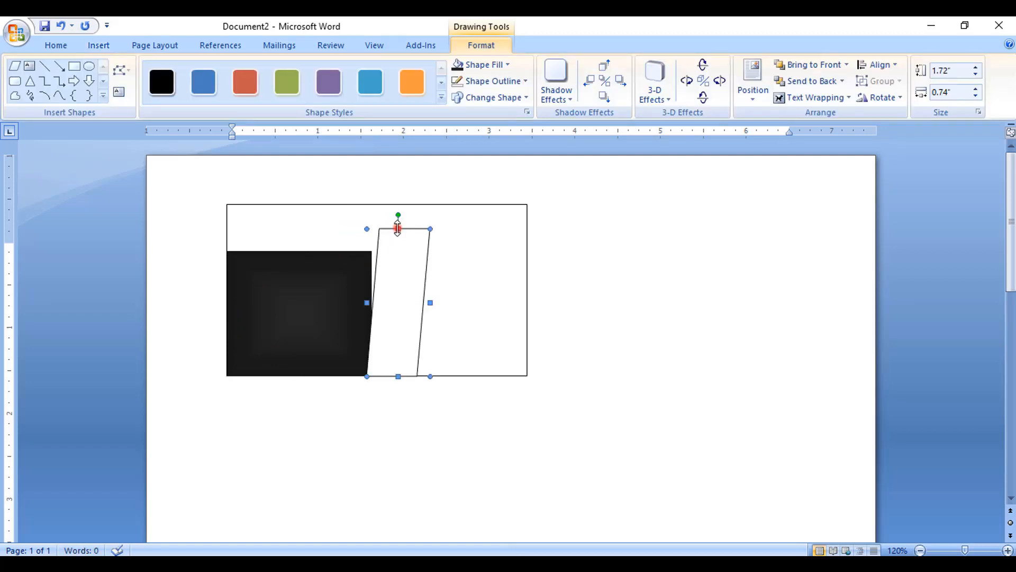
left_click_drag(398, 229, 398, 222)
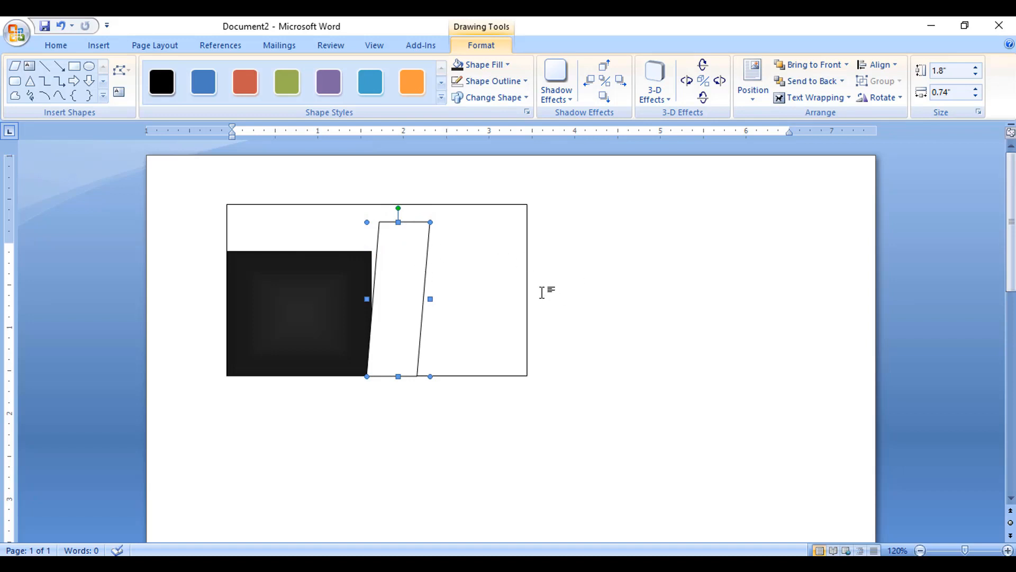
Step: Flip the parallelogram horizontally and shift it slightly left so its lower-left corner meets the black rectangle's lower-right corner
left_click(495, 46)
left_click(883, 98)
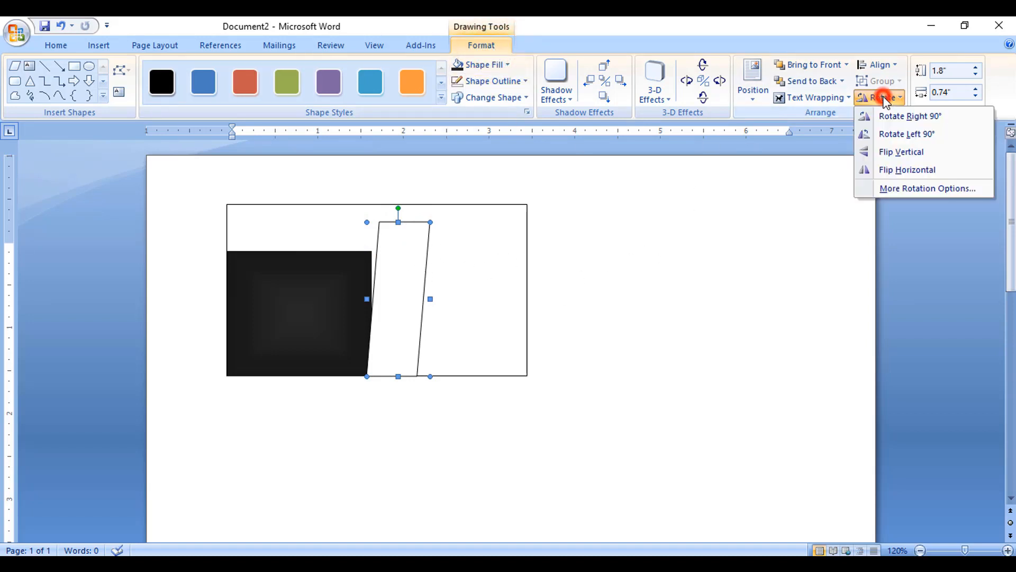
left_click(903, 172)
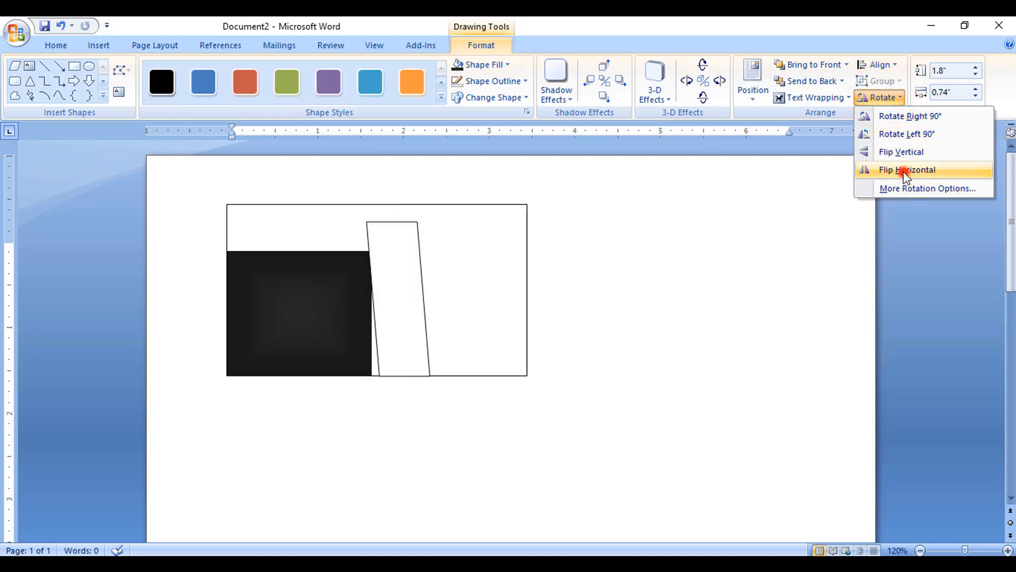
left_click_drag(399, 311, 395, 313)
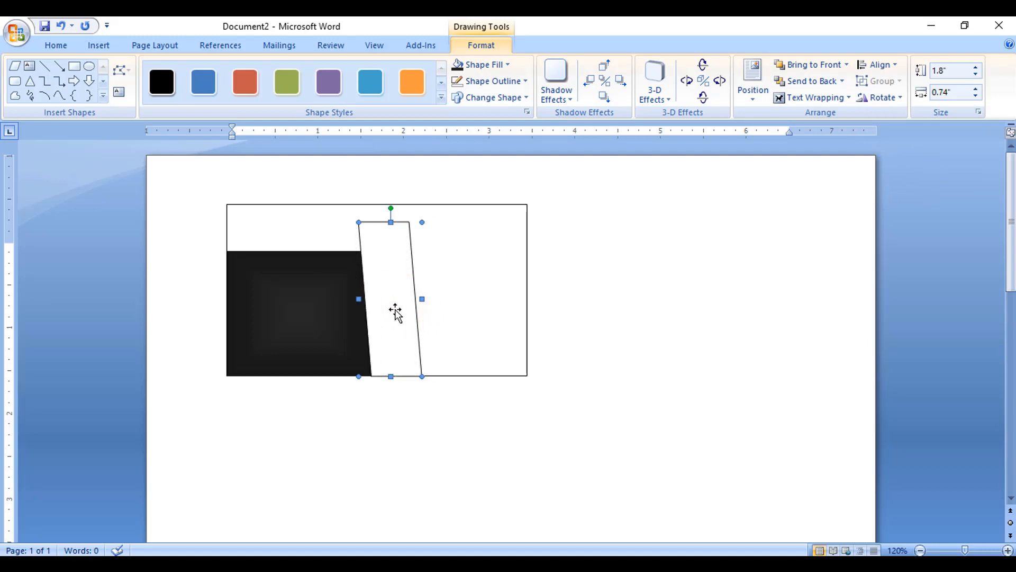
Step: Fill the parallelogram with standard bright red and remove its outline
left_click(488, 64)
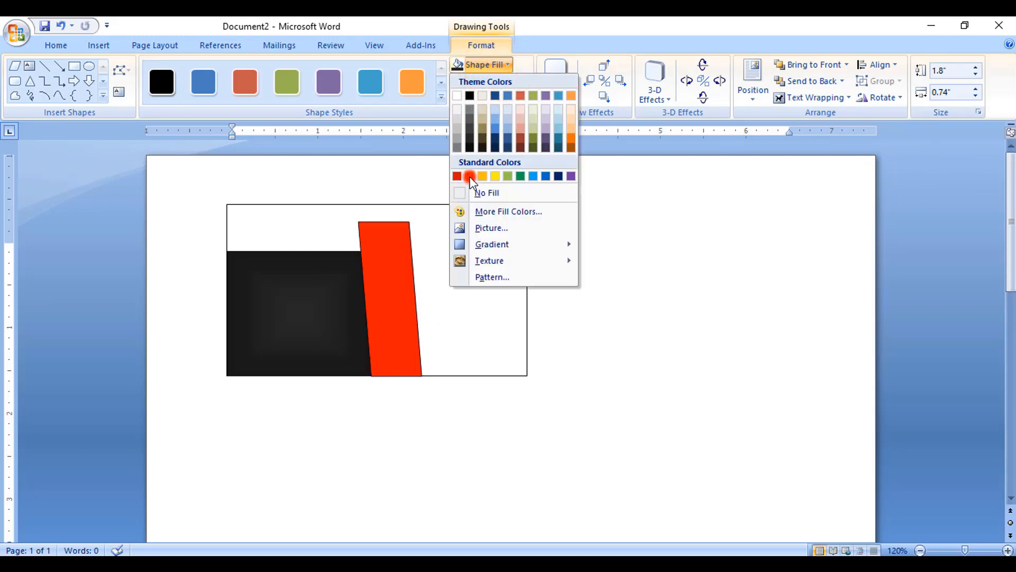
left_click(470, 176)
left_click(490, 81)
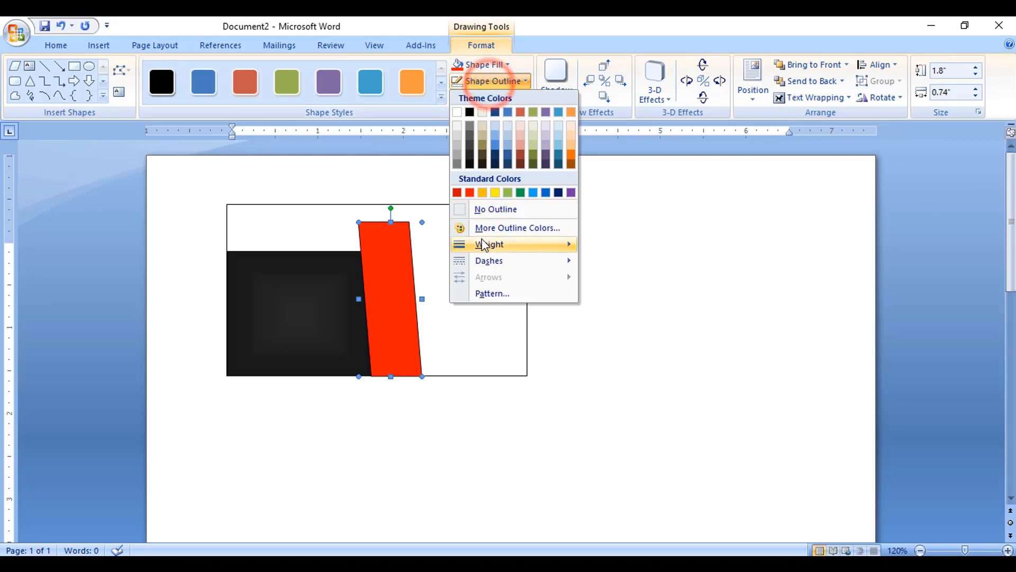
left_click(494, 211)
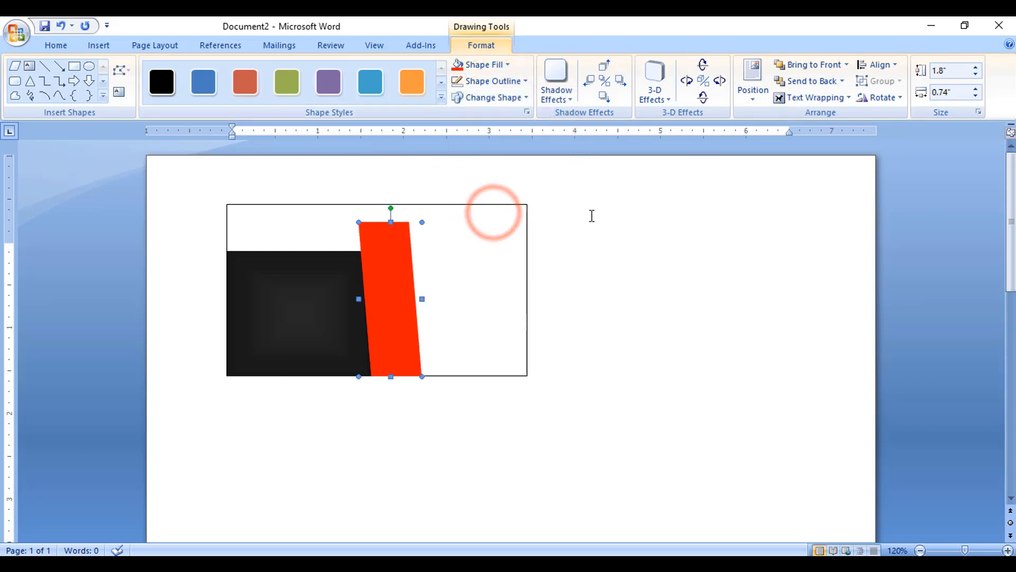
Step: Draw an isosceles triangle about 0.59" high and 0.74" wide with its apex at the red parallelogram's upper-left corner
left_click(97, 45)
left_click(230, 93)
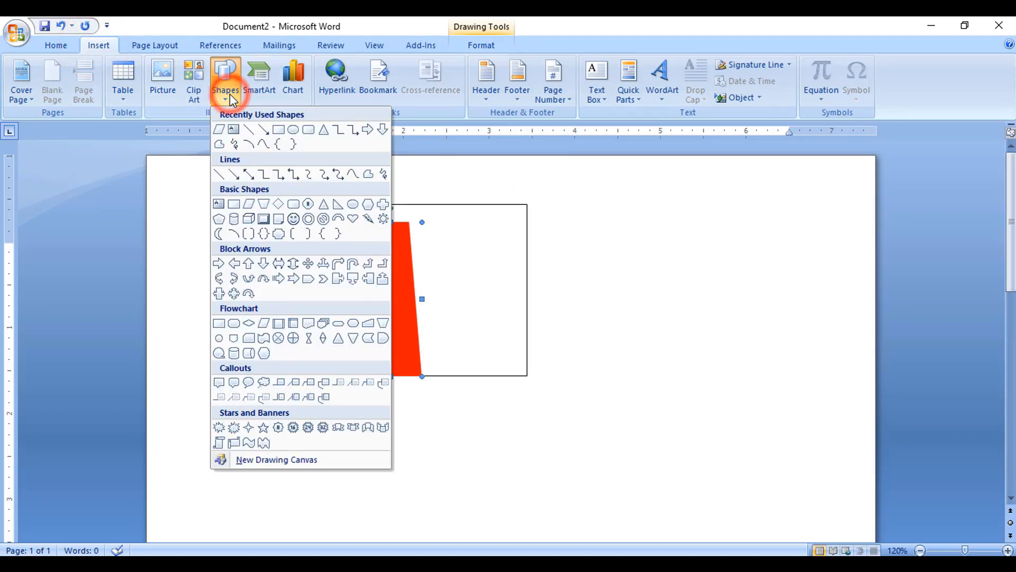
left_click(324, 207)
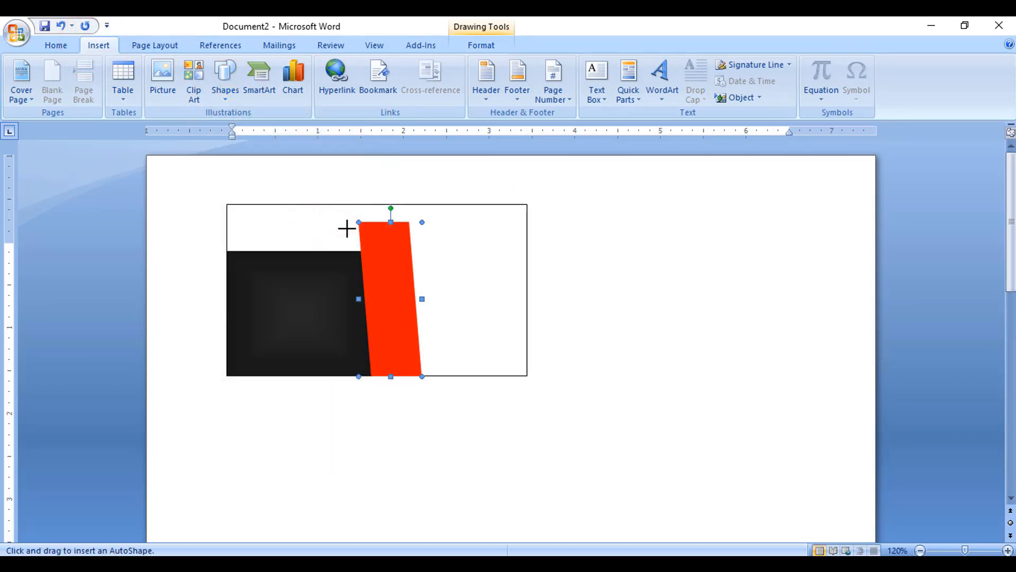
left_click_drag(357, 222, 392, 273)
Step: Fill the triangle with the darker standard red and remove its outline
left_click(491, 65)
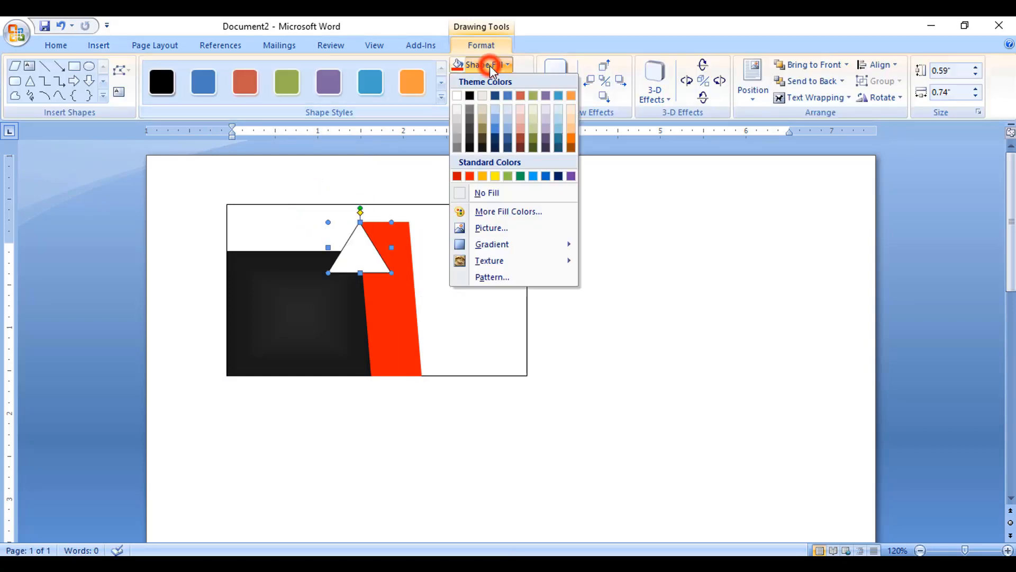
left_click(457, 177)
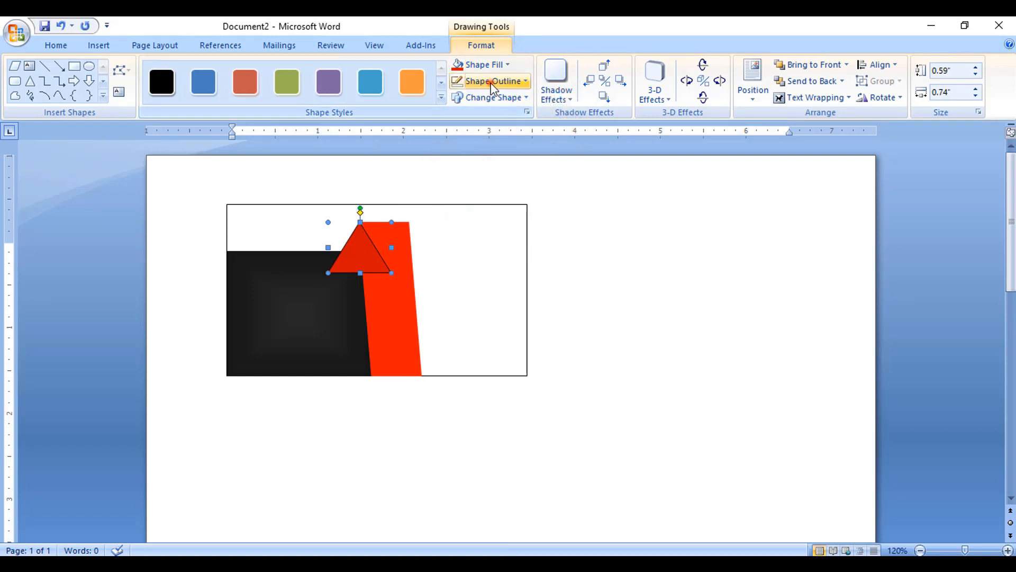
left_click(492, 82)
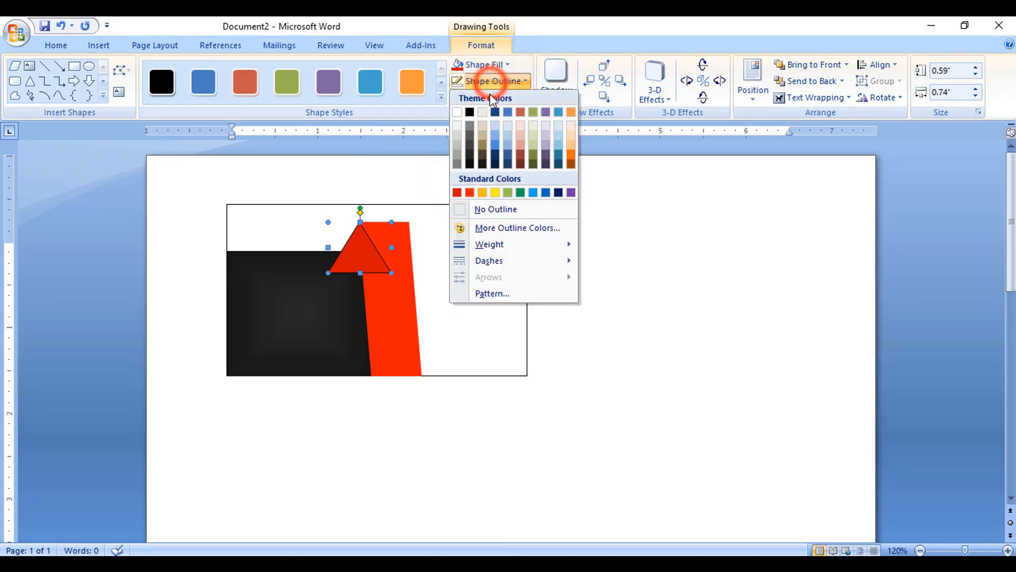
left_click(506, 208)
Step: Bring the black rectangle in front of the red parallelogram and the triangle
left_click(326, 308)
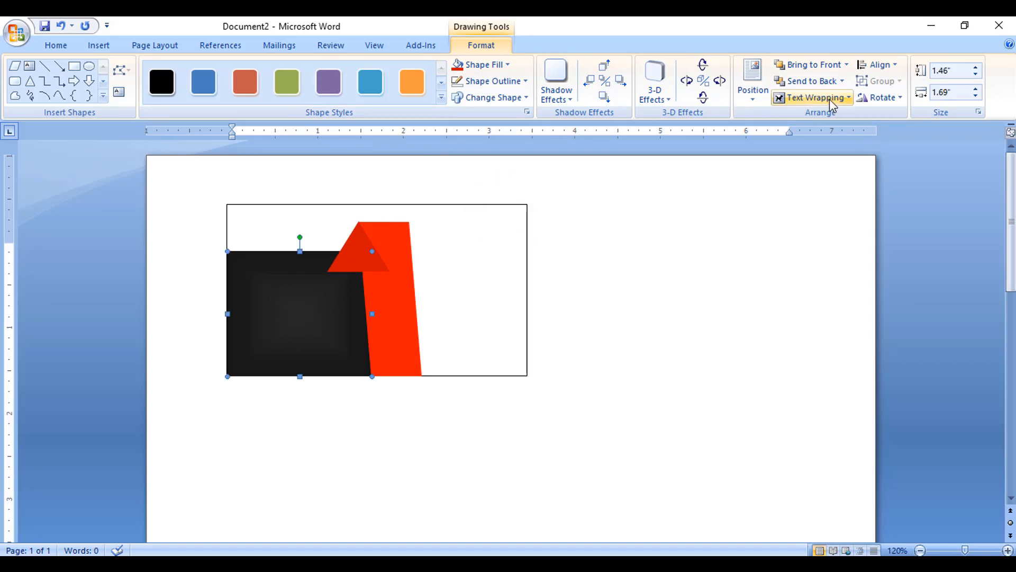
left_click(847, 65)
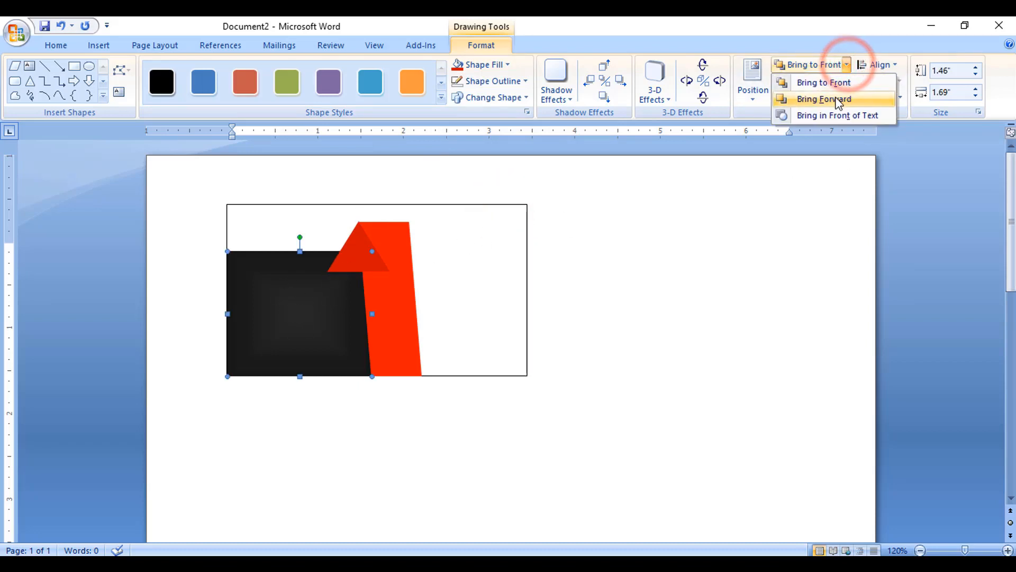
left_click(836, 99)
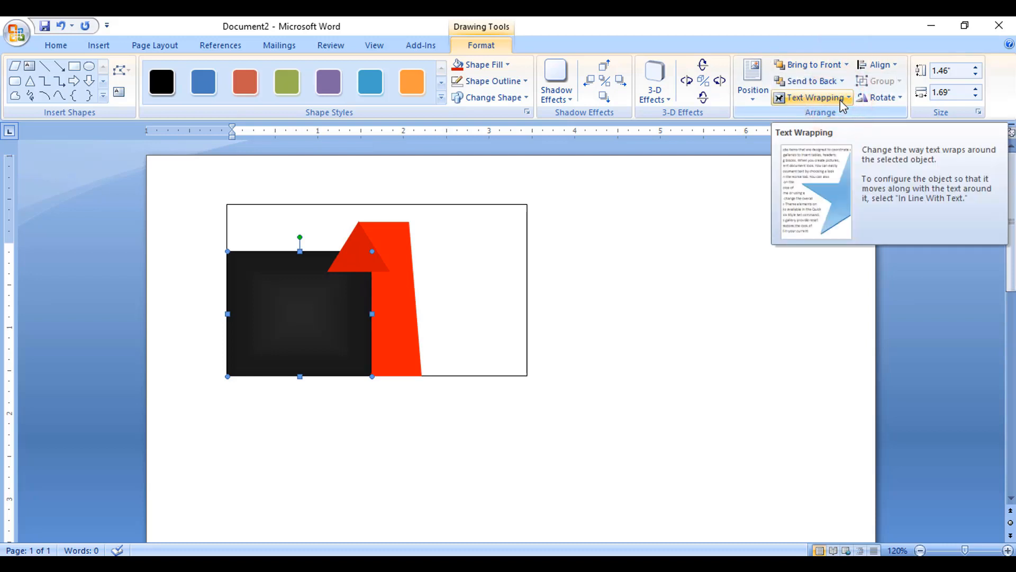
left_click(847, 64)
left_click(844, 84)
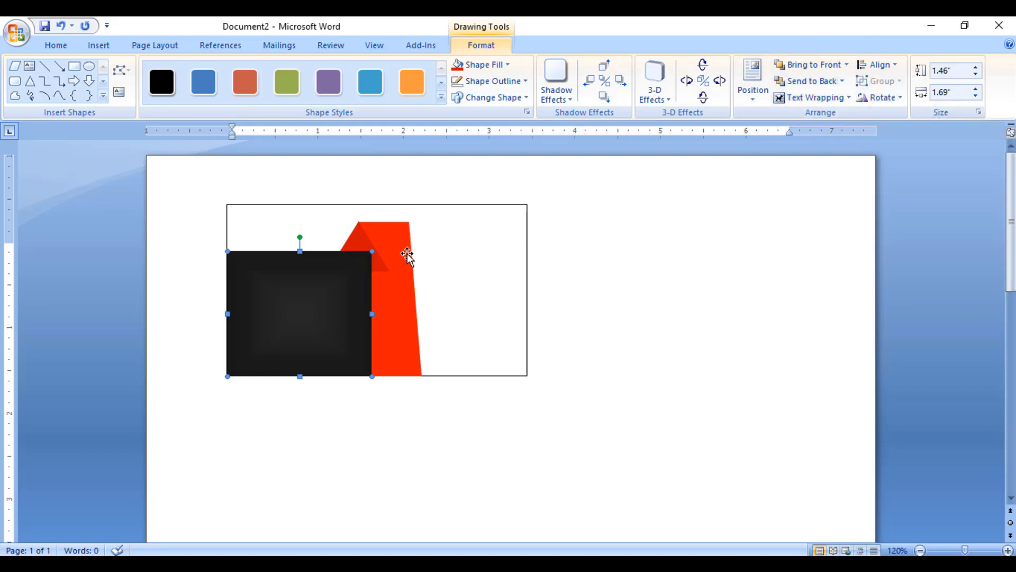
Step: Bring the red parallelogram in front of both the dark red triangle and the black rectangle
left_click(406, 302)
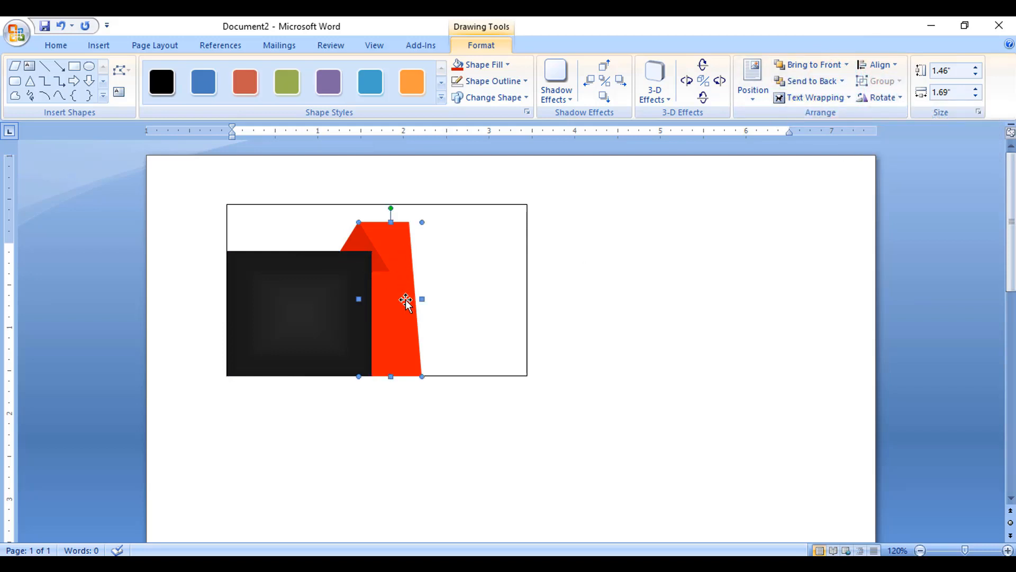
left_click(847, 65)
left_click(843, 101)
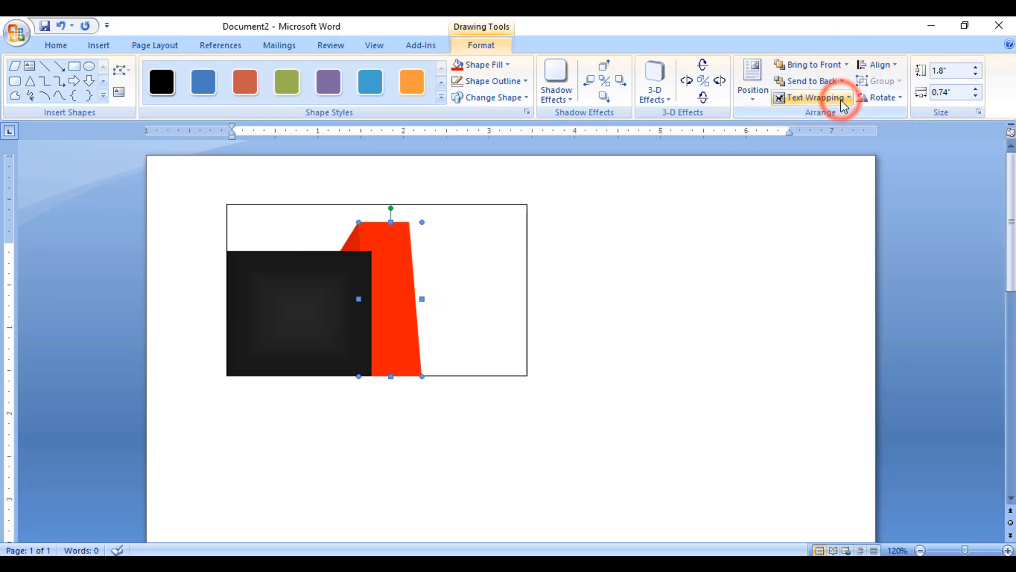
left_click(845, 64)
left_click(847, 83)
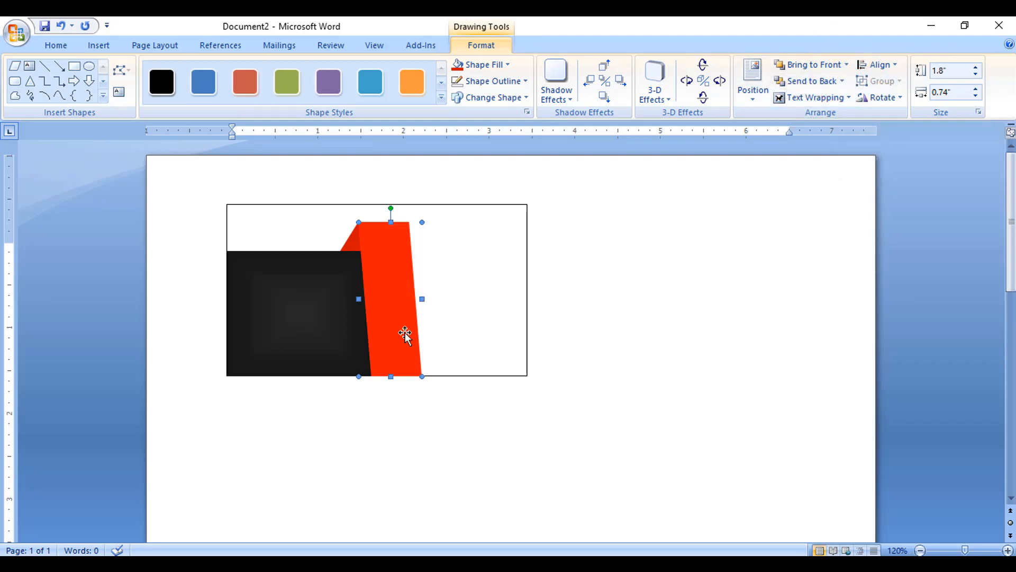
left_click(621, 347)
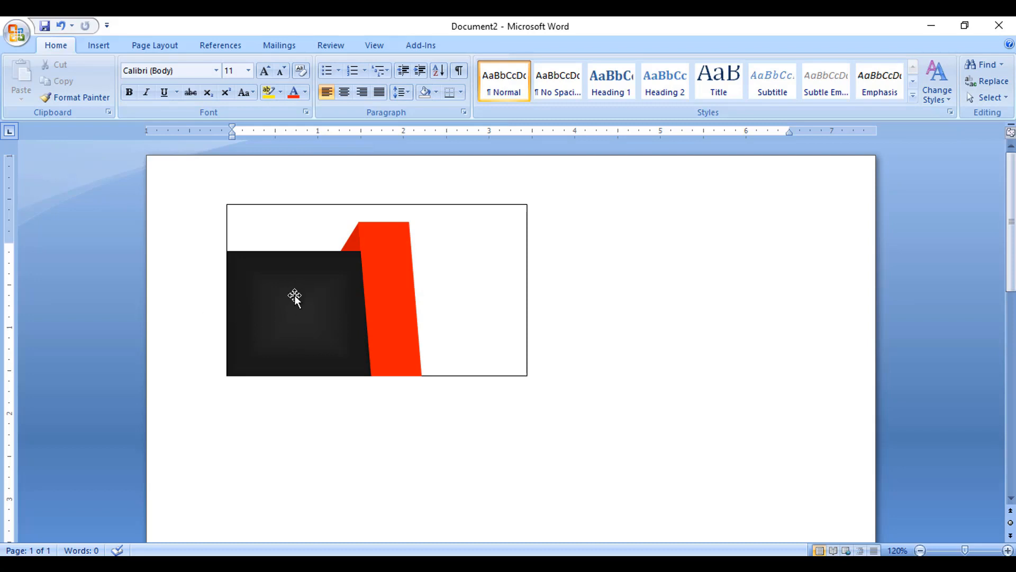
Step: Draw a text box about 0.66" high and 1.64" wide across the lower half of the black rectangle
left_click(93, 48)
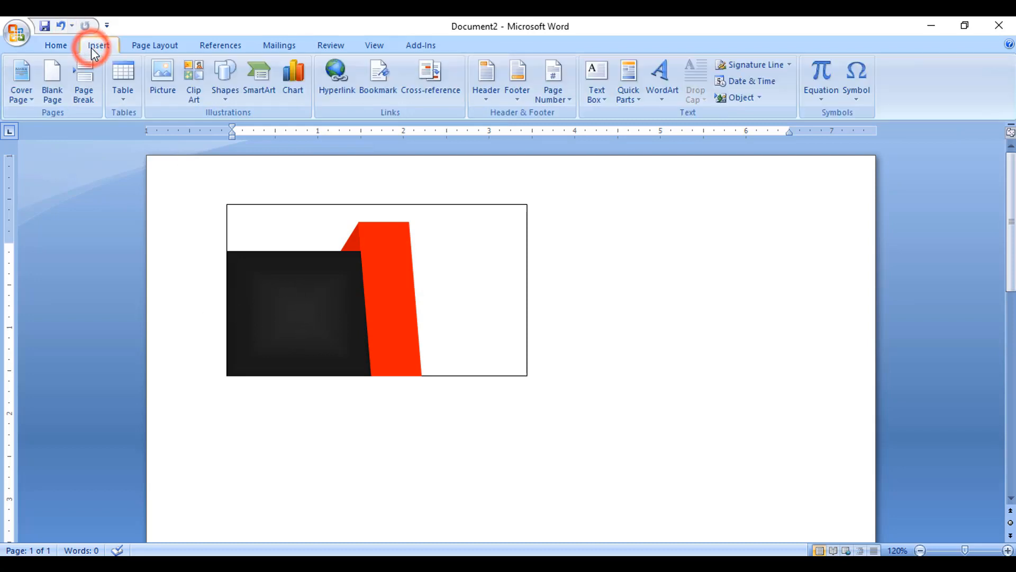
left_click(226, 81)
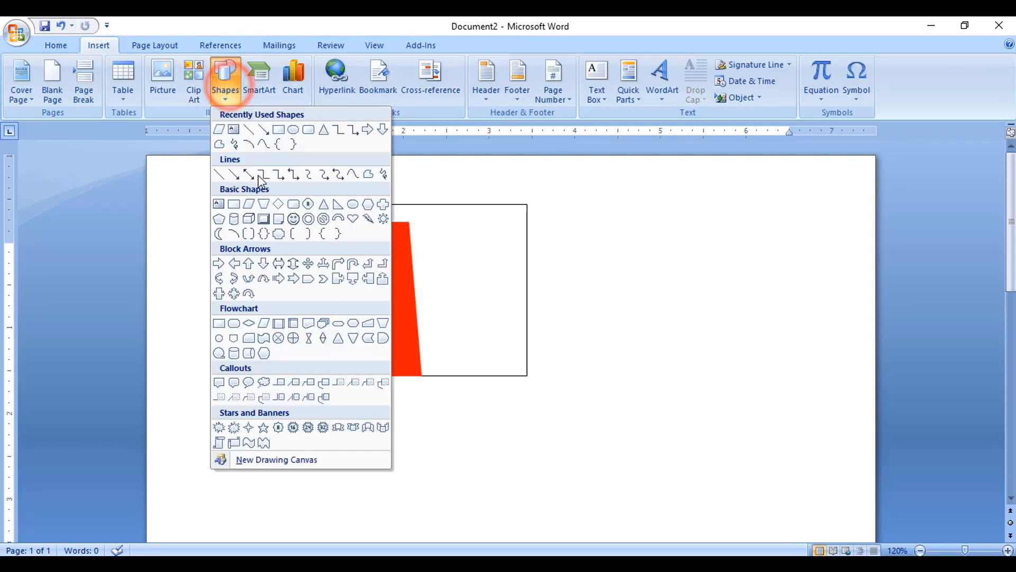
left_click(234, 130)
left_click(228, 97)
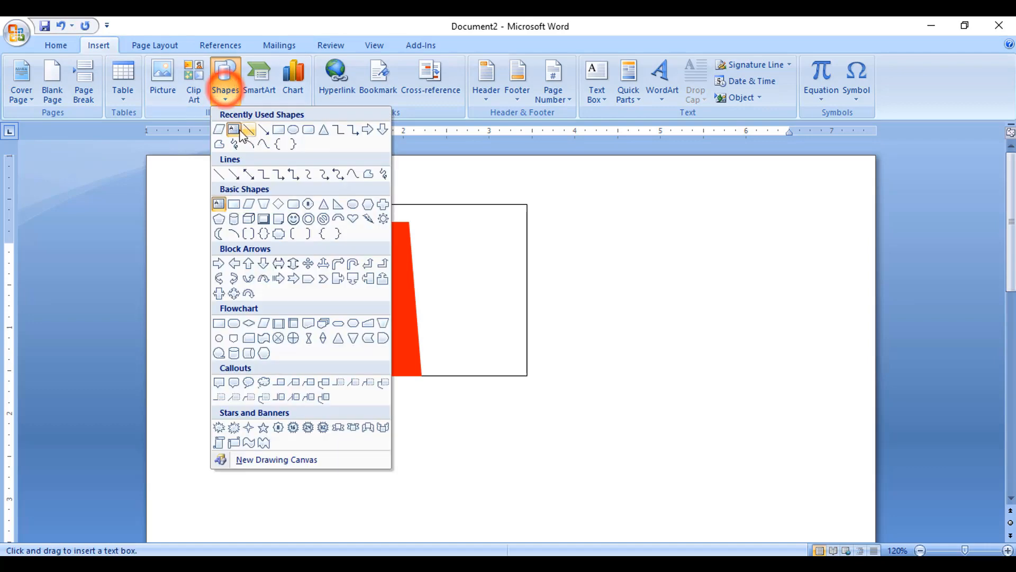
left_click(227, 98)
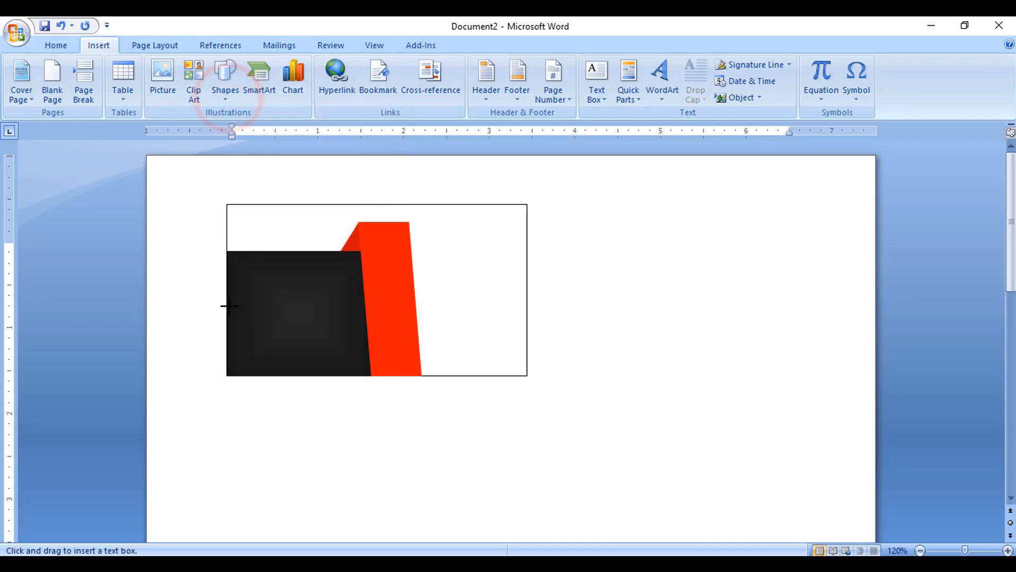
left_click_drag(226, 305, 371, 366)
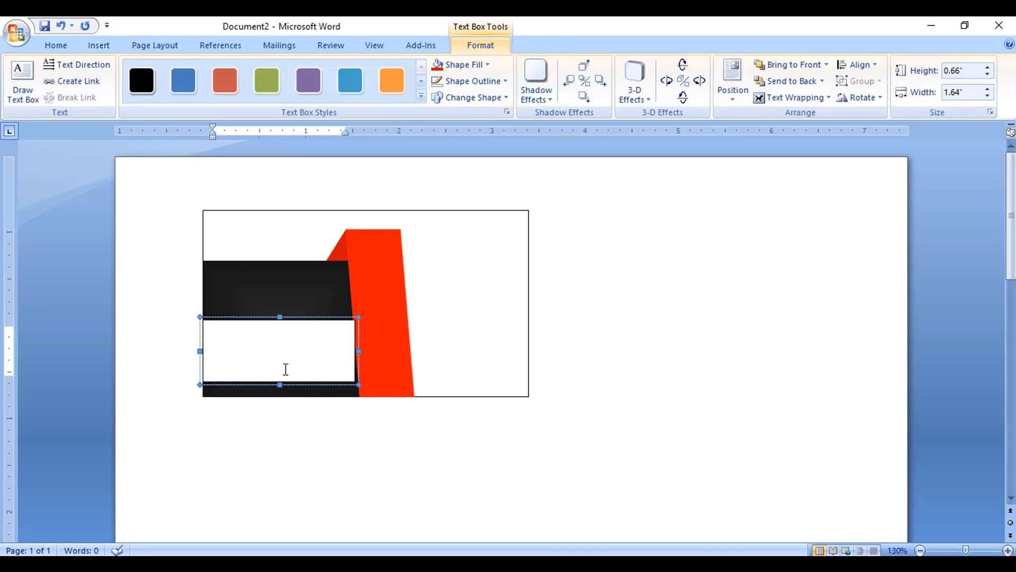
Step: Enter "Tareq Academy" and "YouTube" as two centred lines in the text box
type("Tareq Academy")
key("ctrl+e")
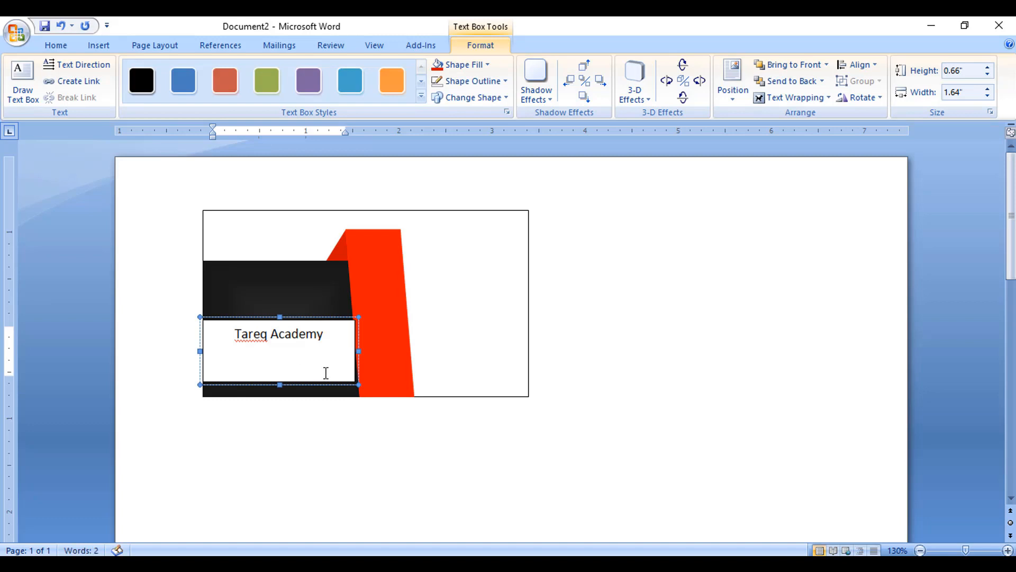
key("Return")
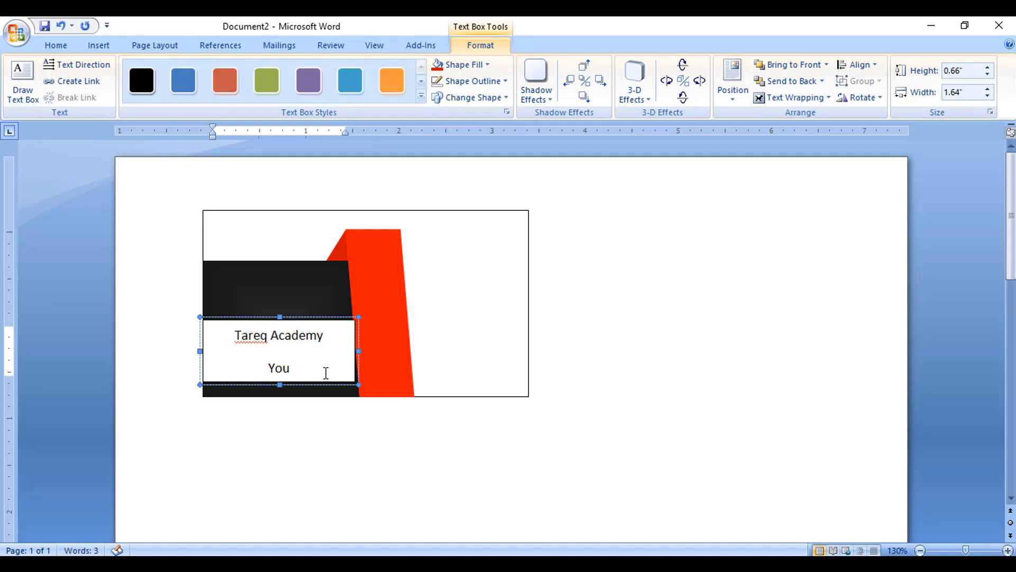
type("YouTube")
Step: Remove the space after paragraph from both lines in the text box
key("ctrl+a")
left_click(57, 46)
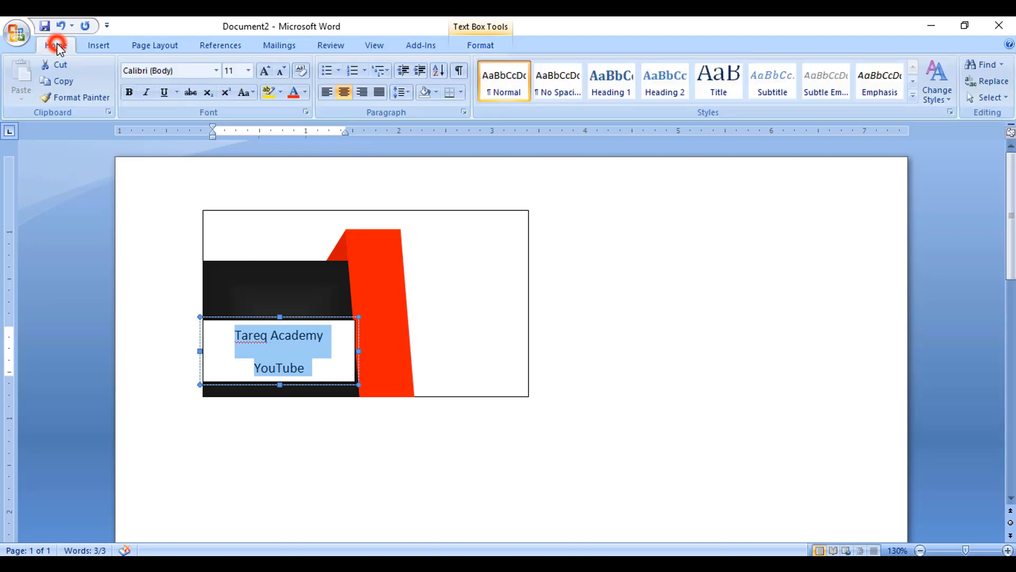
left_click(400, 93)
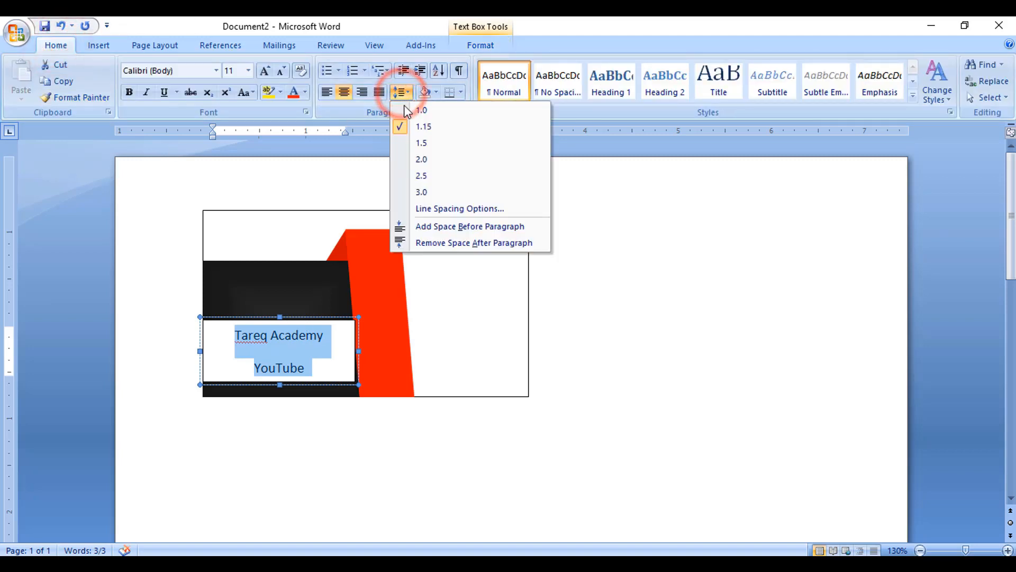
left_click(439, 243)
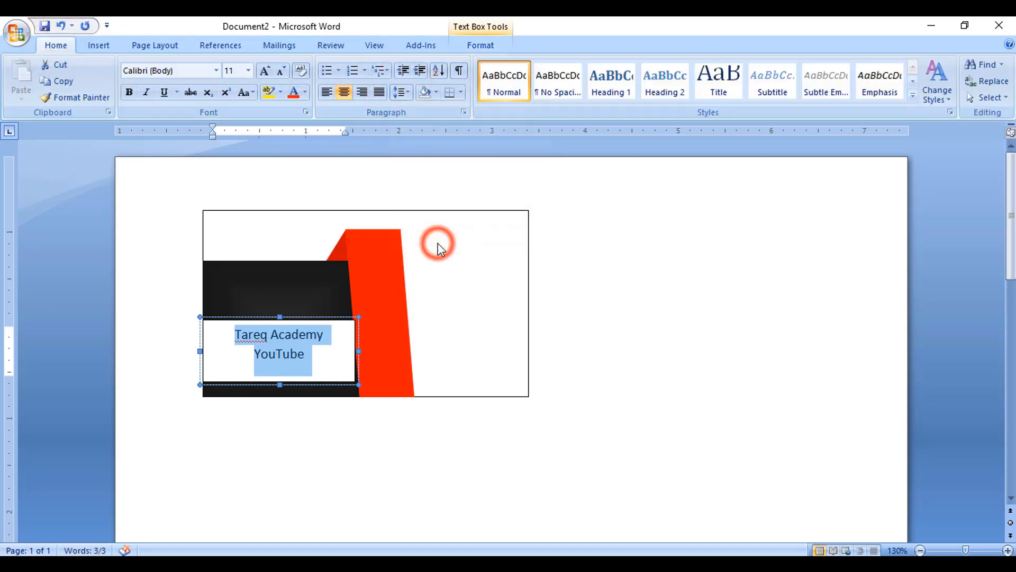
Step: Enlarge the "Tareq Academy" line to 16 pt
left_click(259, 360)
left_click(238, 335)
left_click_drag(238, 334, 334, 336)
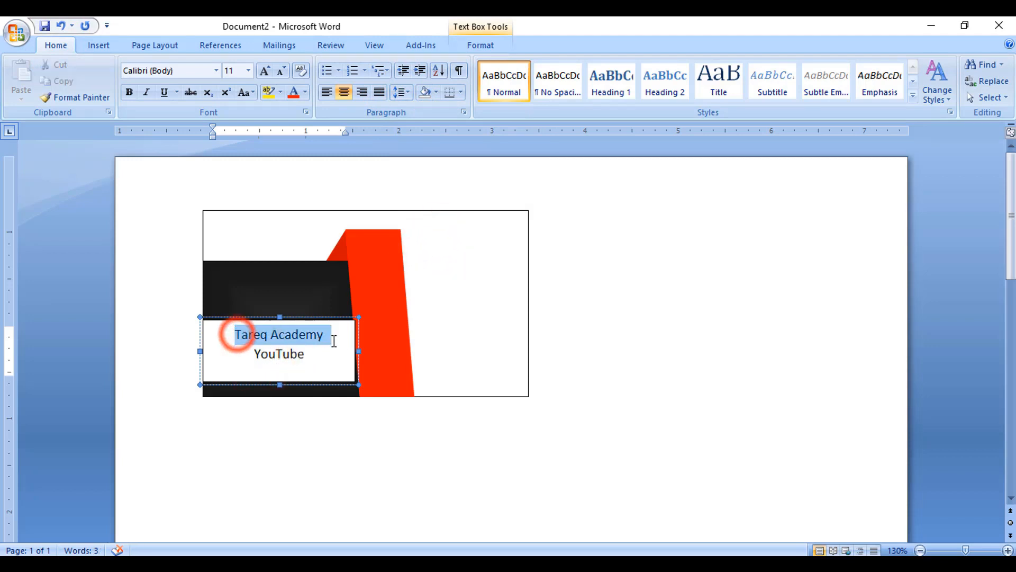
left_click(269, 73)
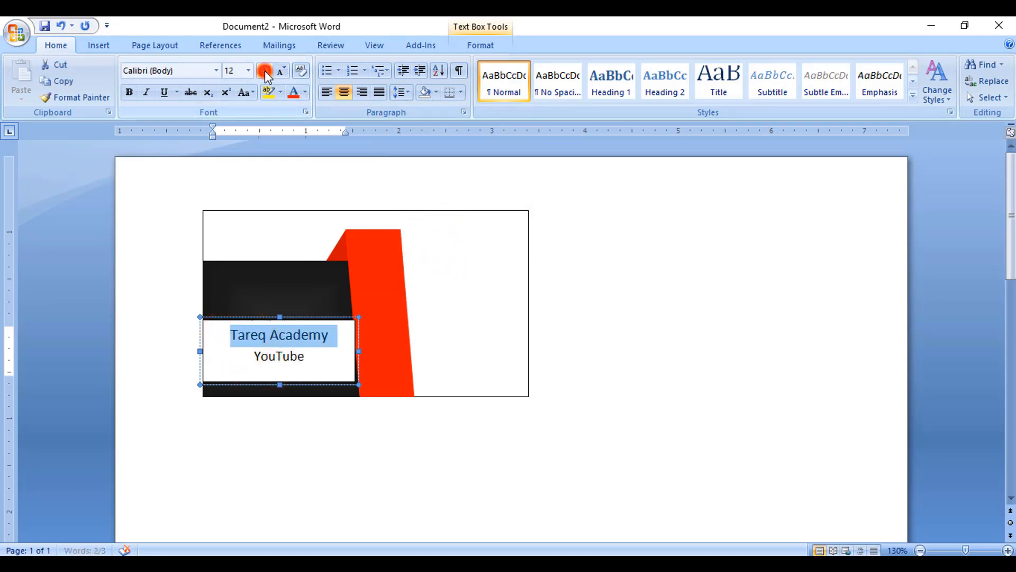
left_click(269, 73)
left_click(269, 73)
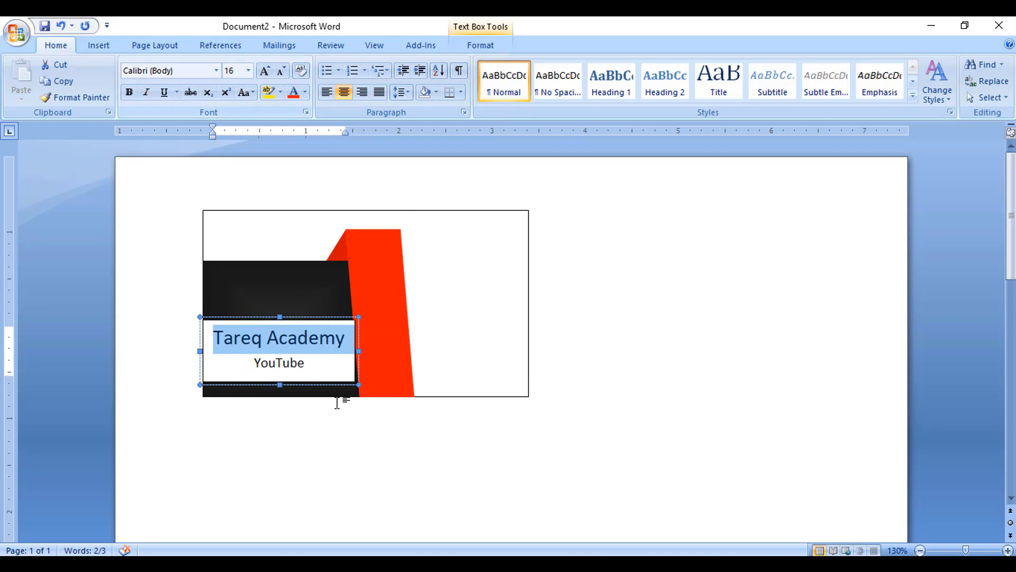
Step: Set the font of both text box lines to Bahnschrift Condensed
left_click_drag(324, 364, 217, 332)
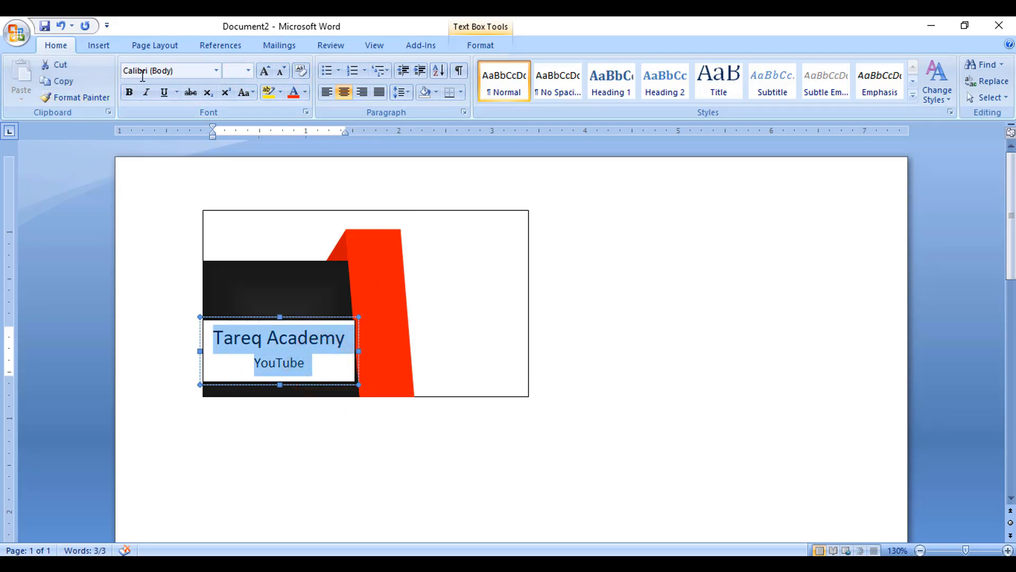
left_click(216, 71)
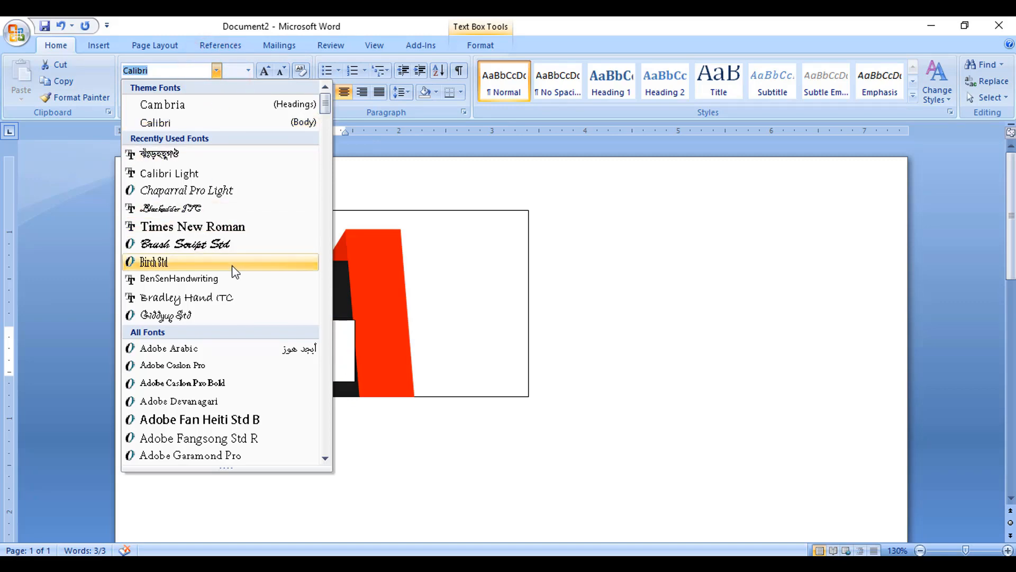
scroll(234, 271, "down", 3)
scroll(222, 272, "down", 7)
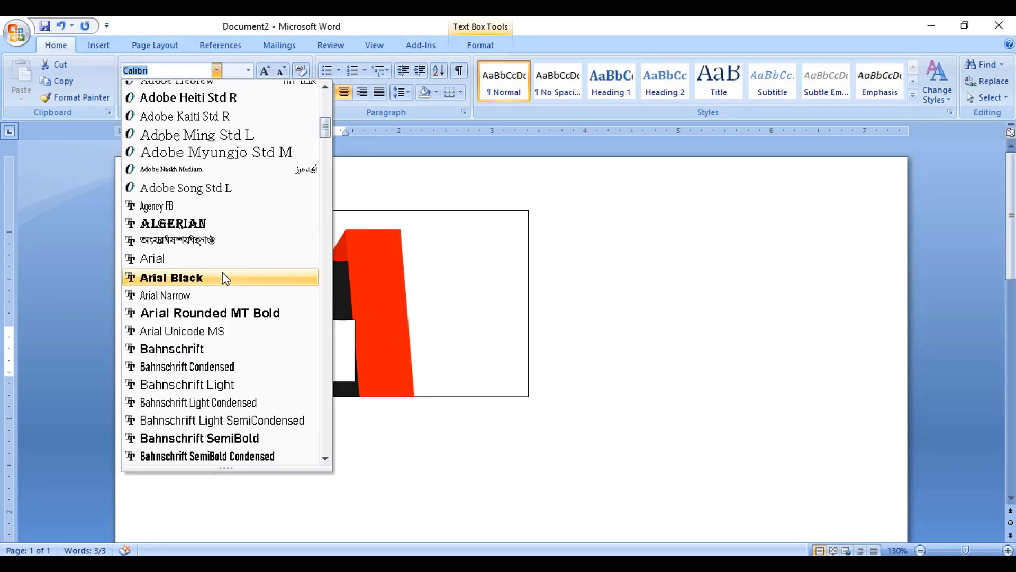
left_click(222, 257)
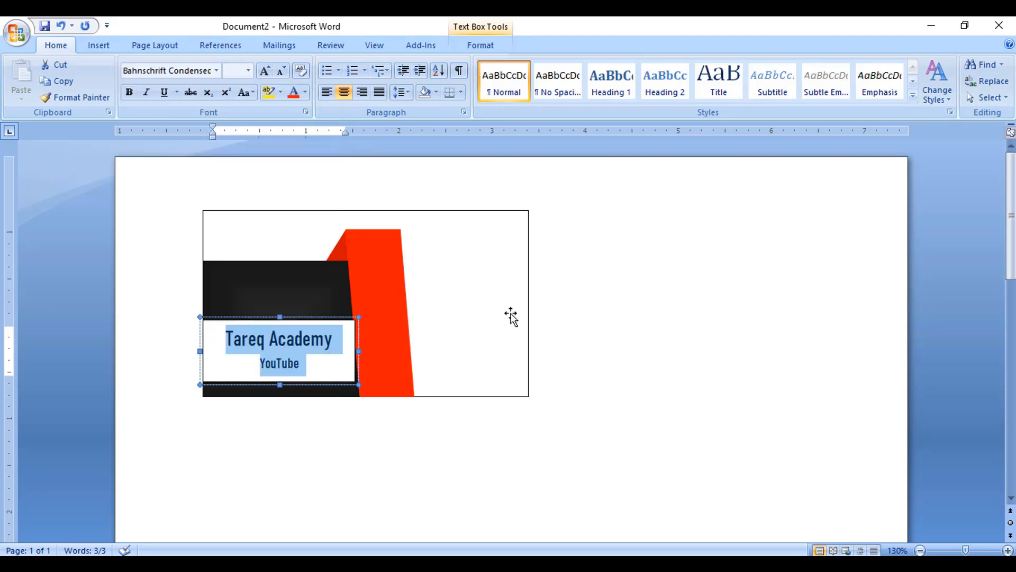
left_click(316, 353)
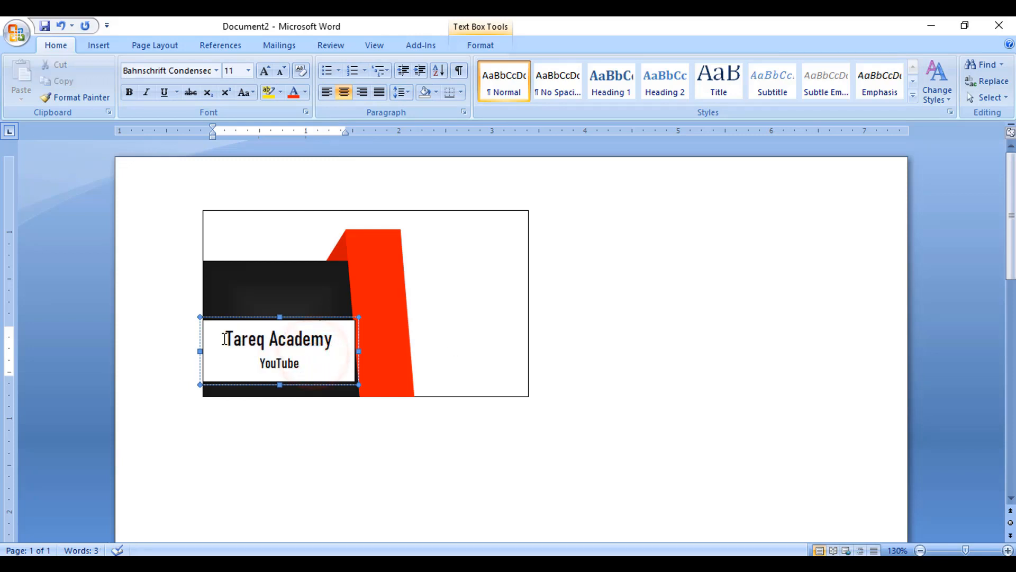
Step: Remove the fill and the outline of the "Tareq Academy" text box
left_click(315, 318)
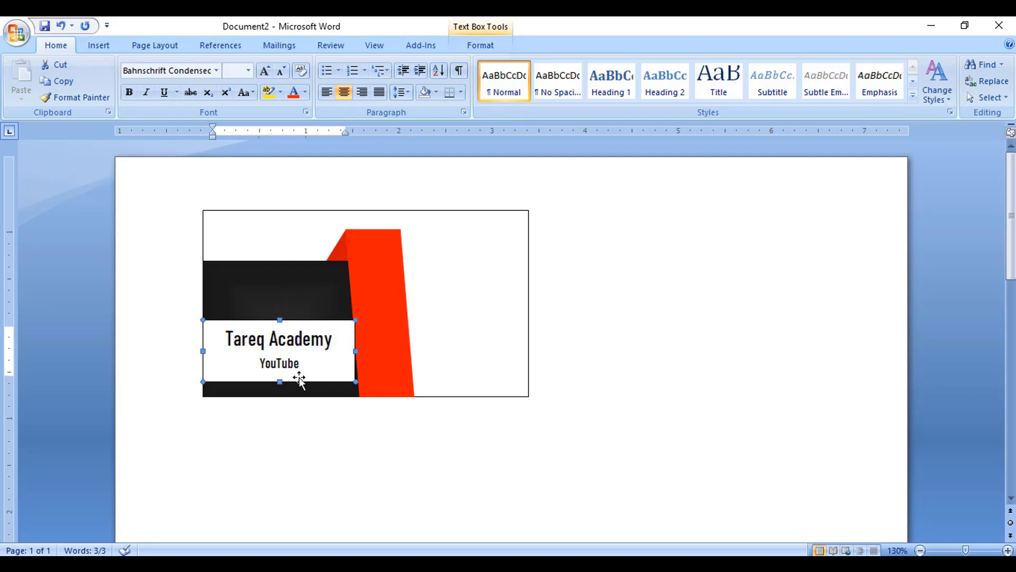
left_click(481, 45)
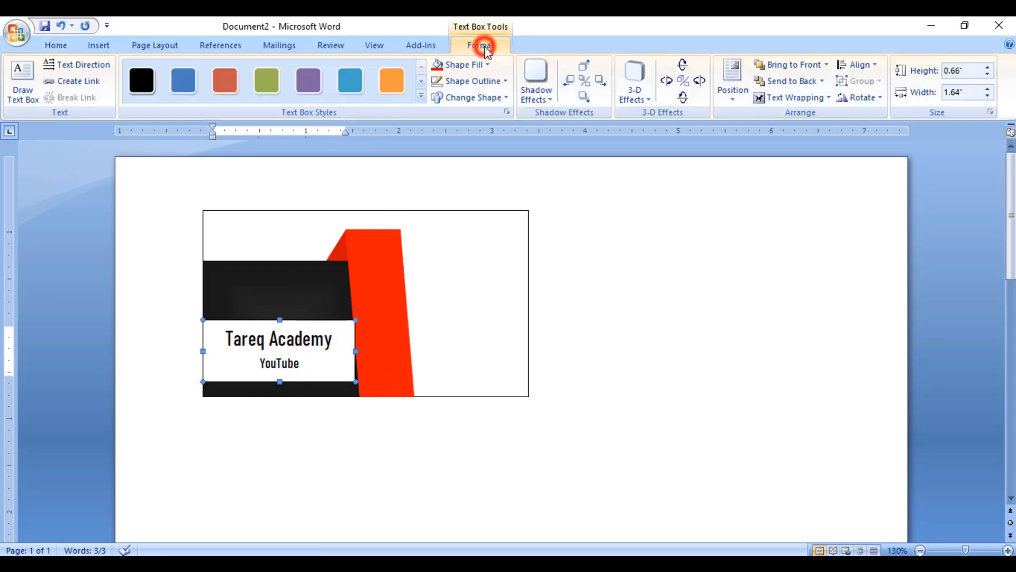
left_click(488, 65)
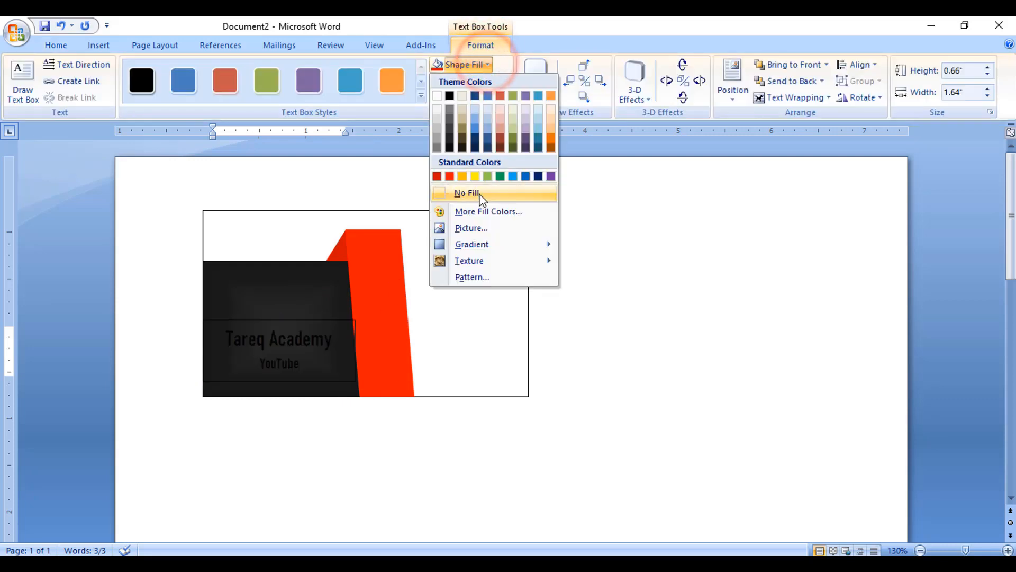
left_click(476, 193)
left_click(486, 81)
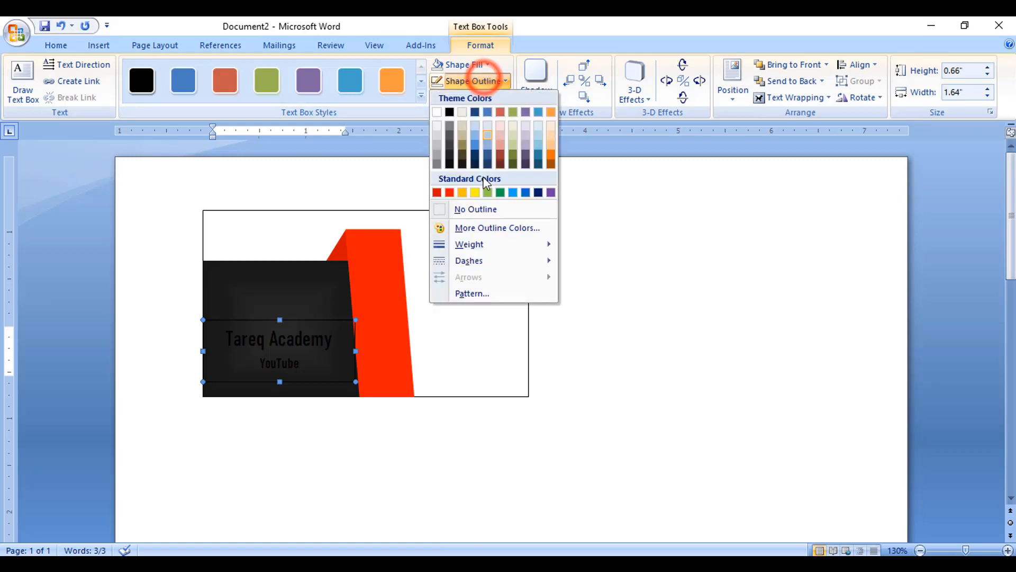
left_click(482, 208)
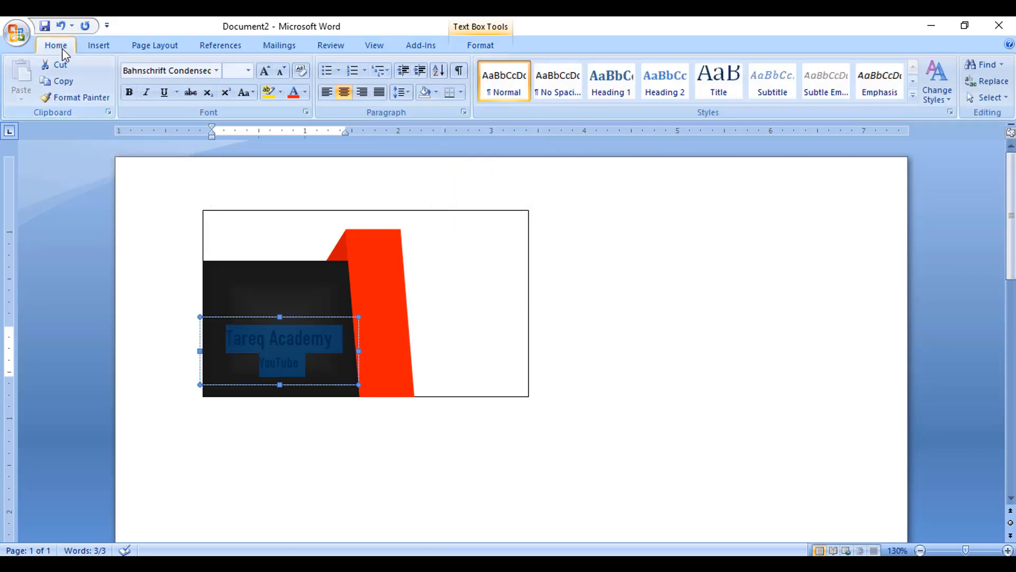
Step: Colour both lines of text on the black panel white
left_click(62, 48)
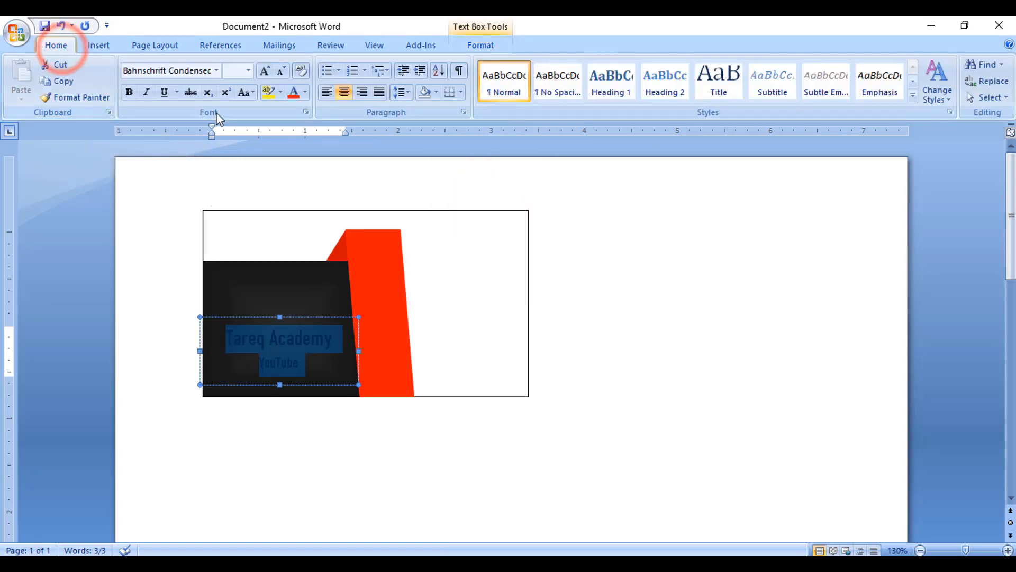
left_click(305, 92)
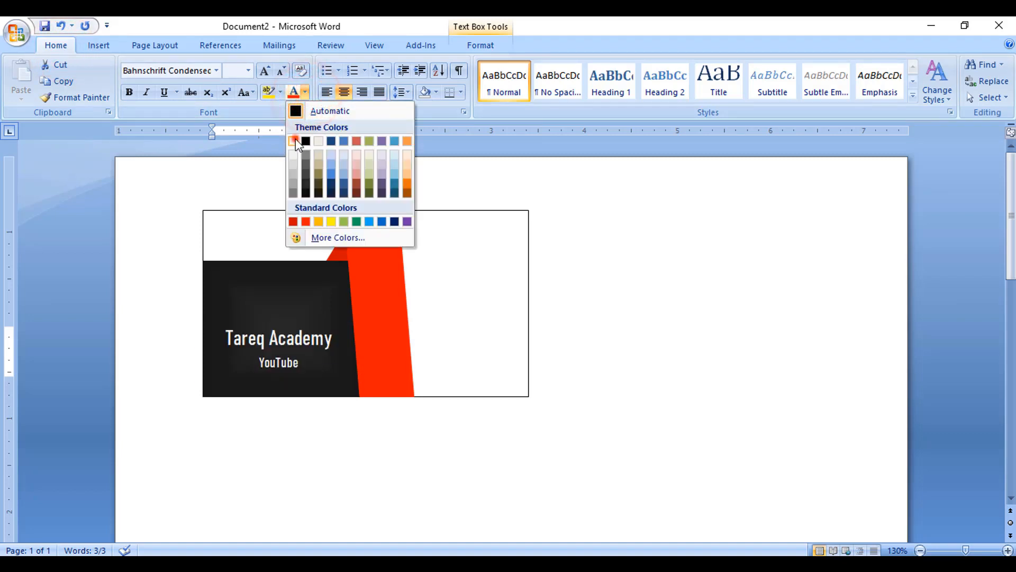
left_click(293, 141)
left_click(622, 317)
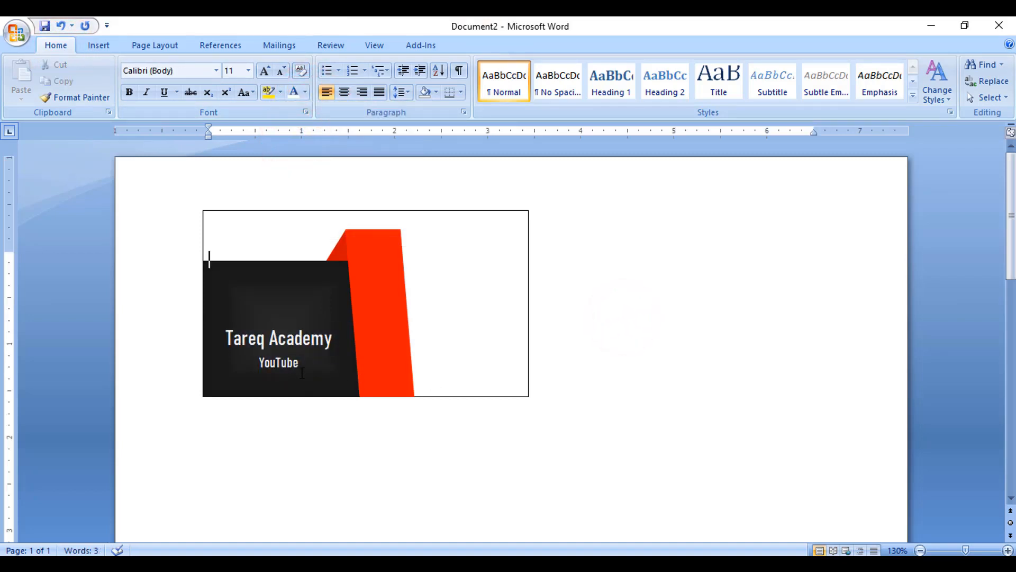
Step: Nudge the "Tareq Academy" text box slightly downward on the black panel
left_click(298, 356)
left_click(310, 379)
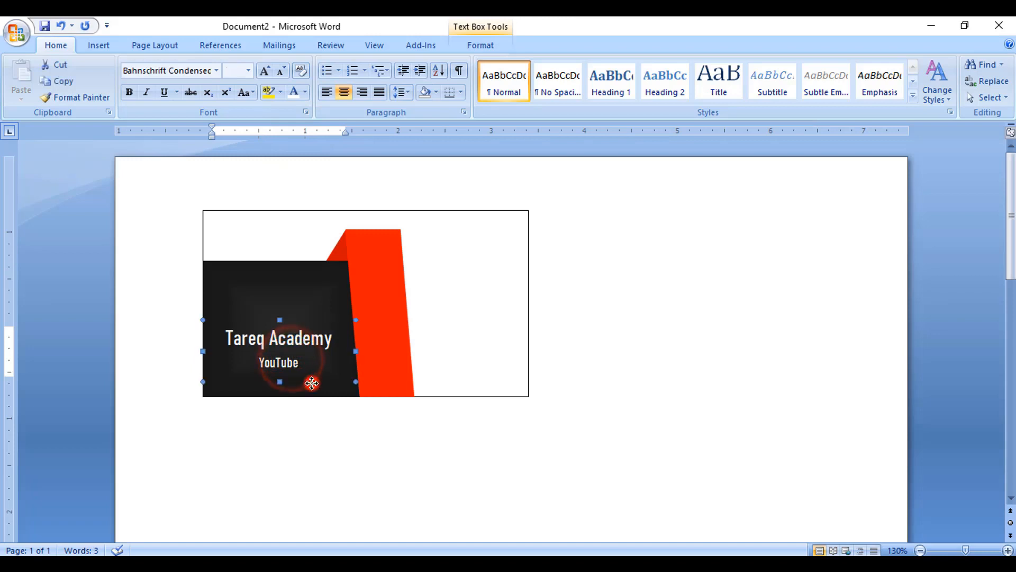
left_click(312, 382)
key("ctrl+Down")
key("ctrl+Down")
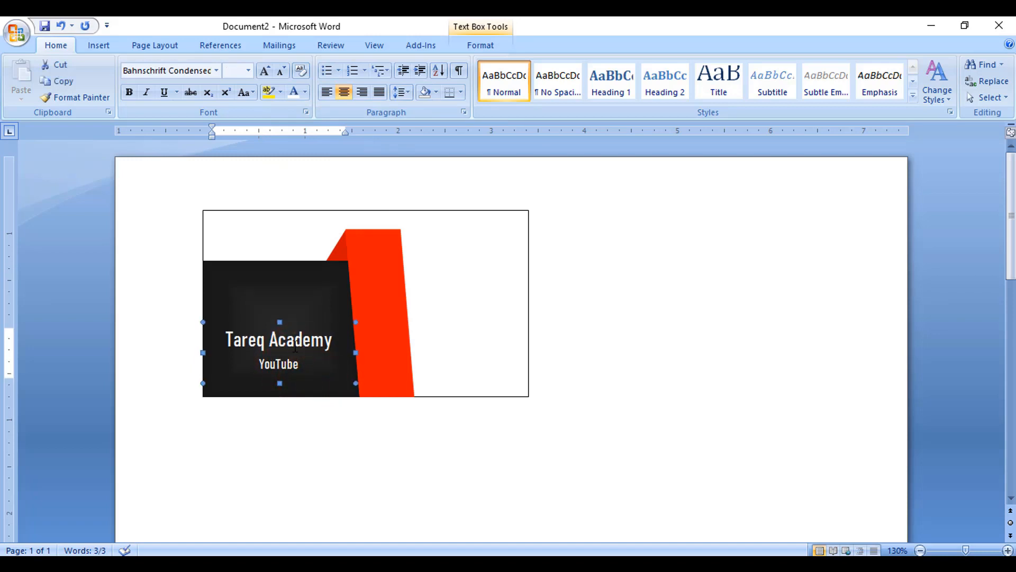
left_click(702, 385)
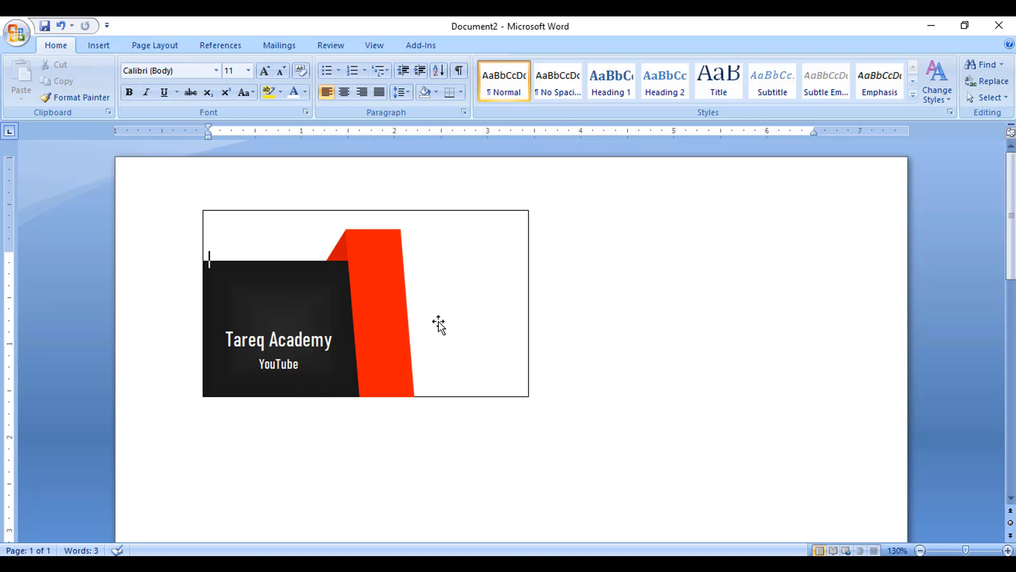
Step: Draw an open freeform letter A with a slanted crossbar, about 1.07 inches high and 0.87 inches wide, on the blank page beside the card
left_click(99, 45)
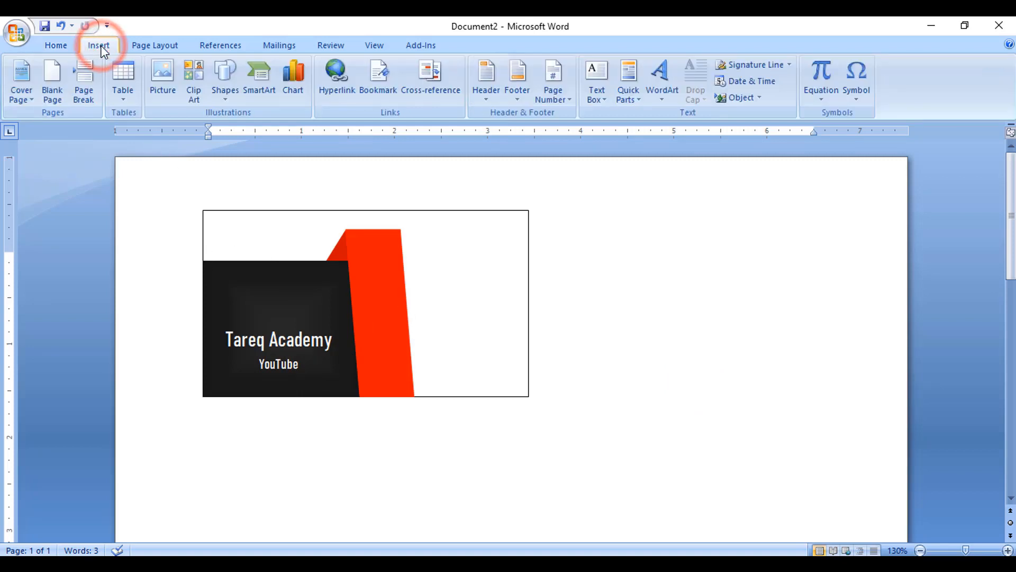
left_click(228, 97)
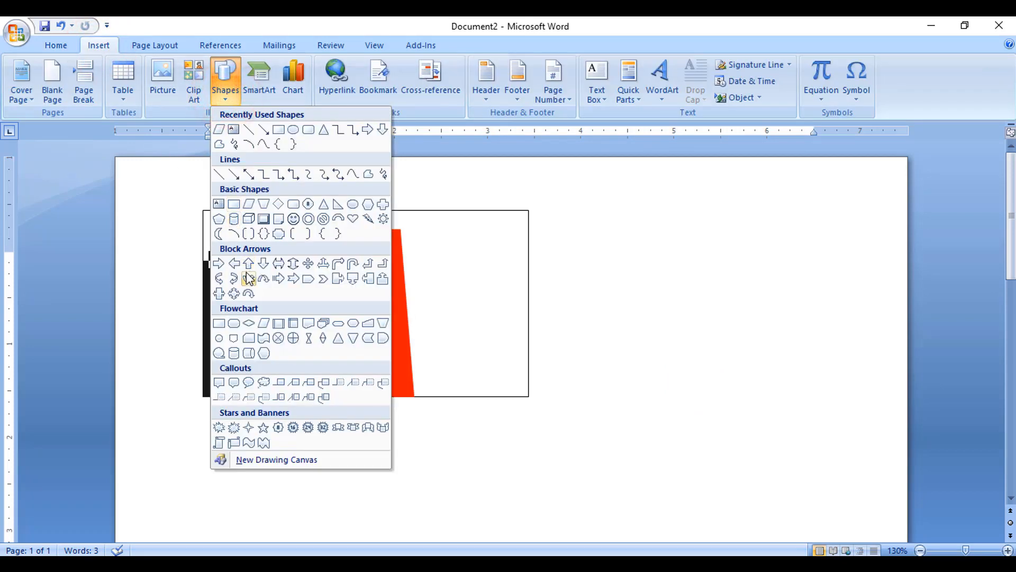
left_click(368, 176)
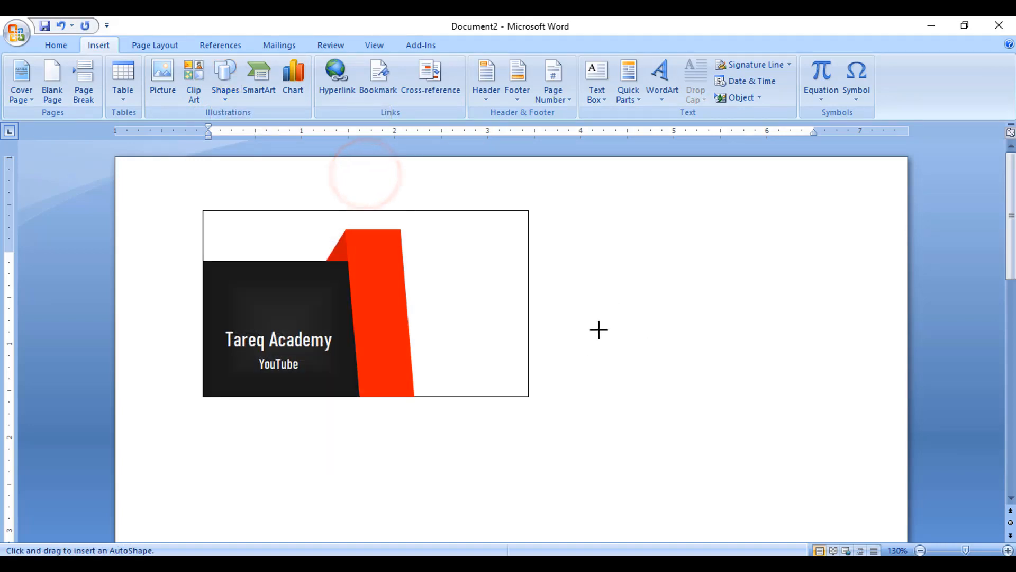
left_click_drag(580, 325, 597, 297)
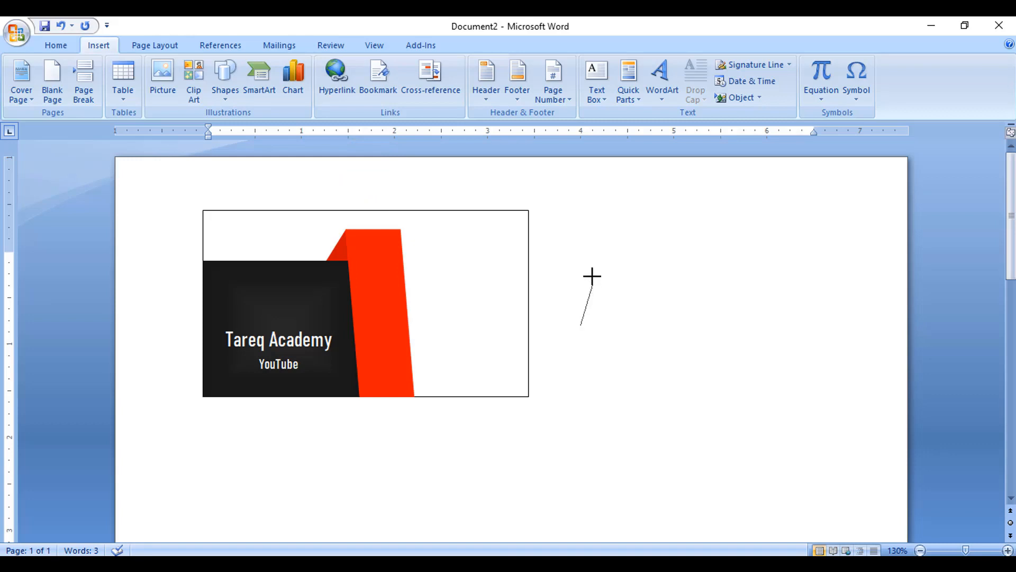
left_click(604, 252)
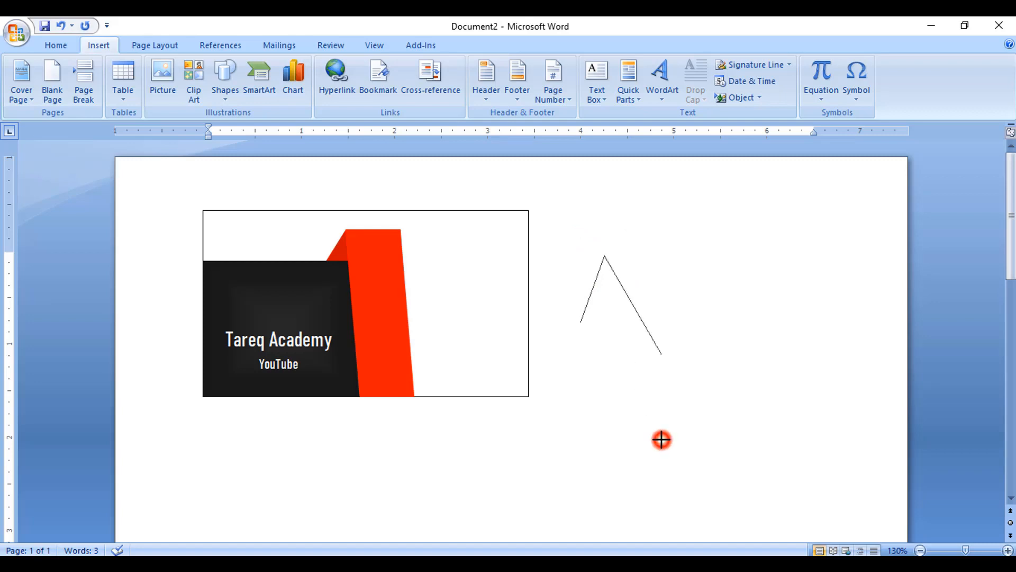
left_click(621, 286)
double_click(591, 292)
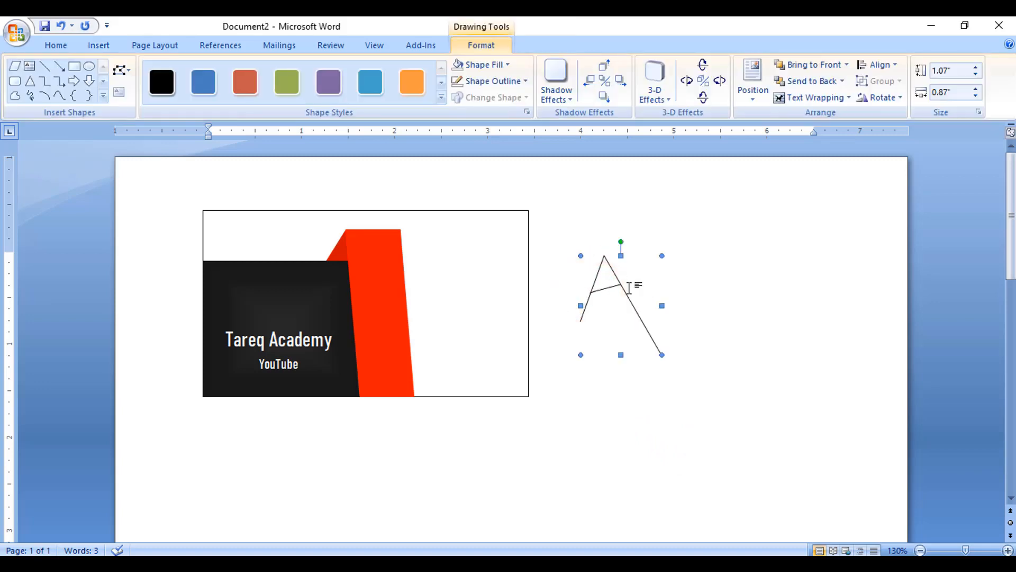
Step: Set the outline weight of the freeform A to 2¼ pt
left_click(513, 81)
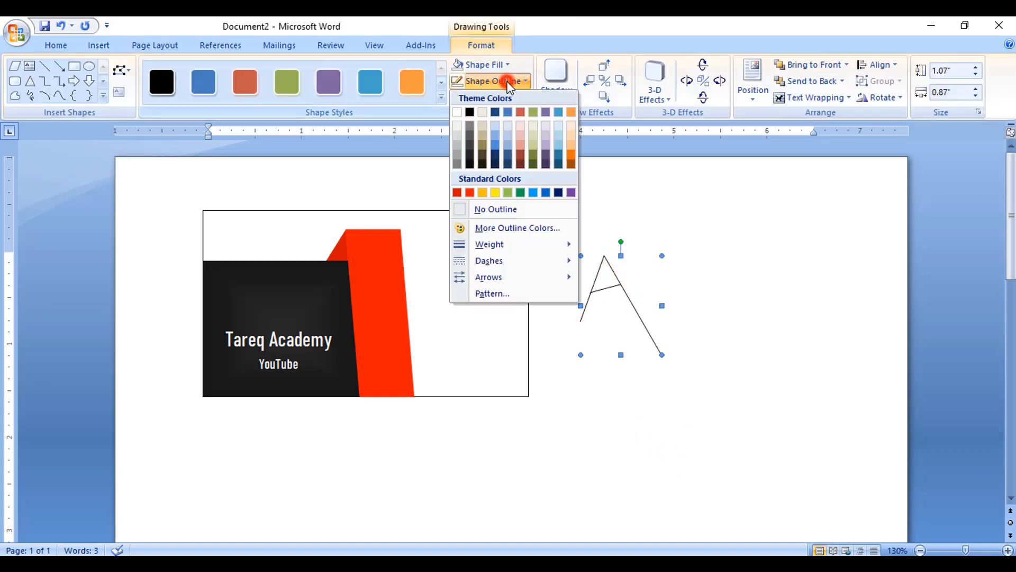
mouse_move(501, 249)
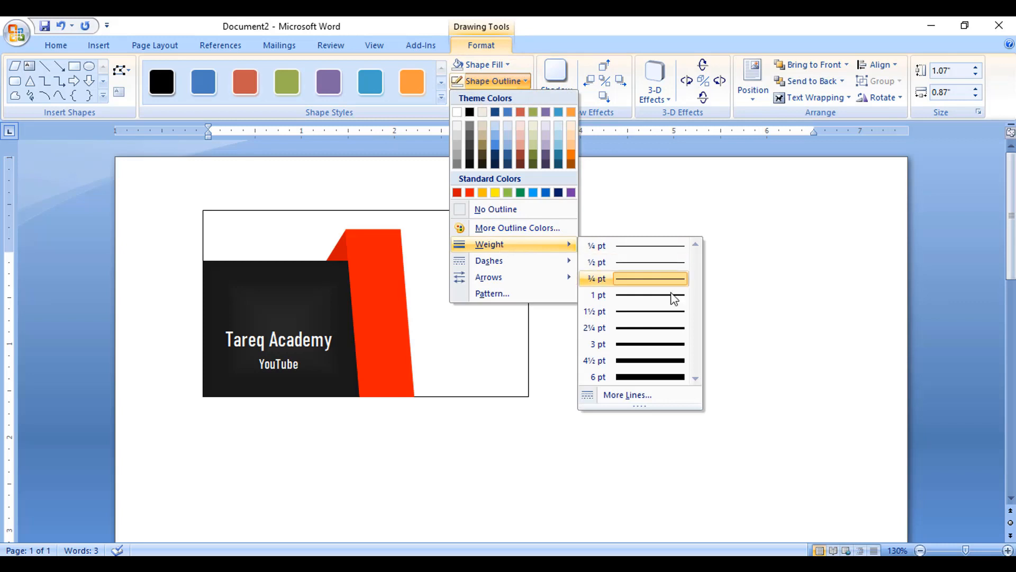
left_click(654, 329)
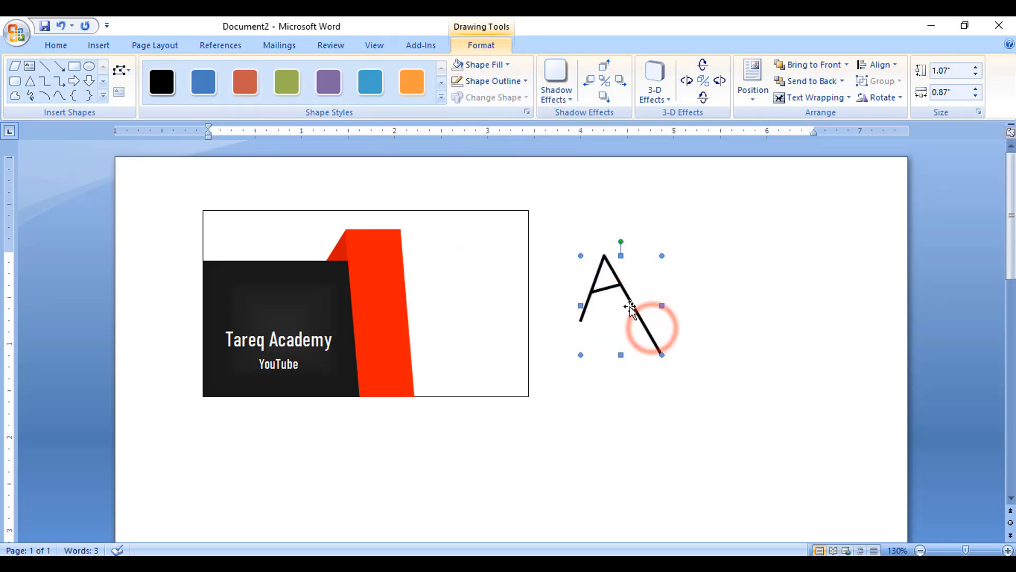
Step: Place the A above "Tareq Academy" on the black panel at about 0.52 × 0.41 inches and make its outline white
left_click_drag(654, 340, 306, 313)
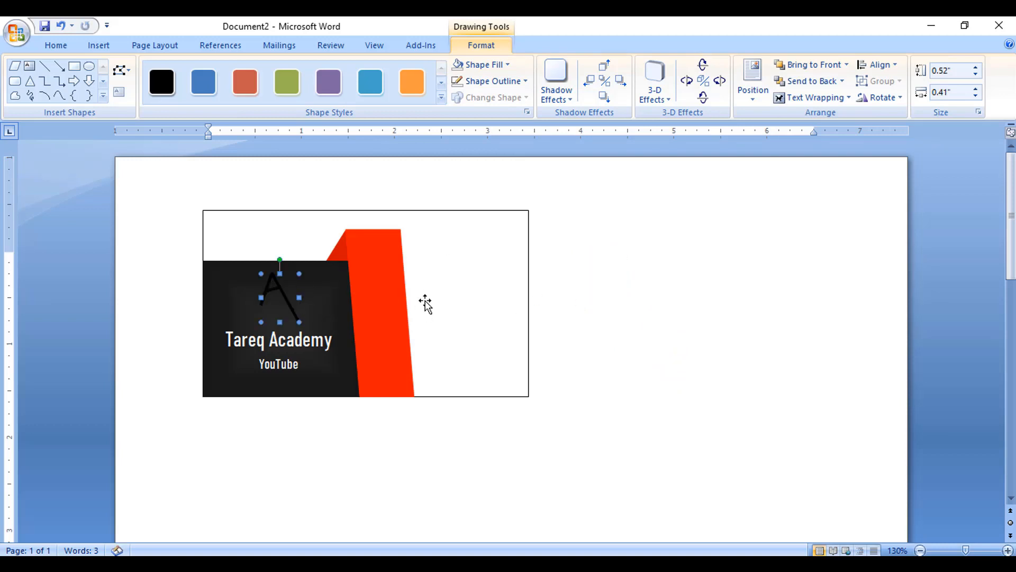
left_click(493, 81)
left_click(457, 112)
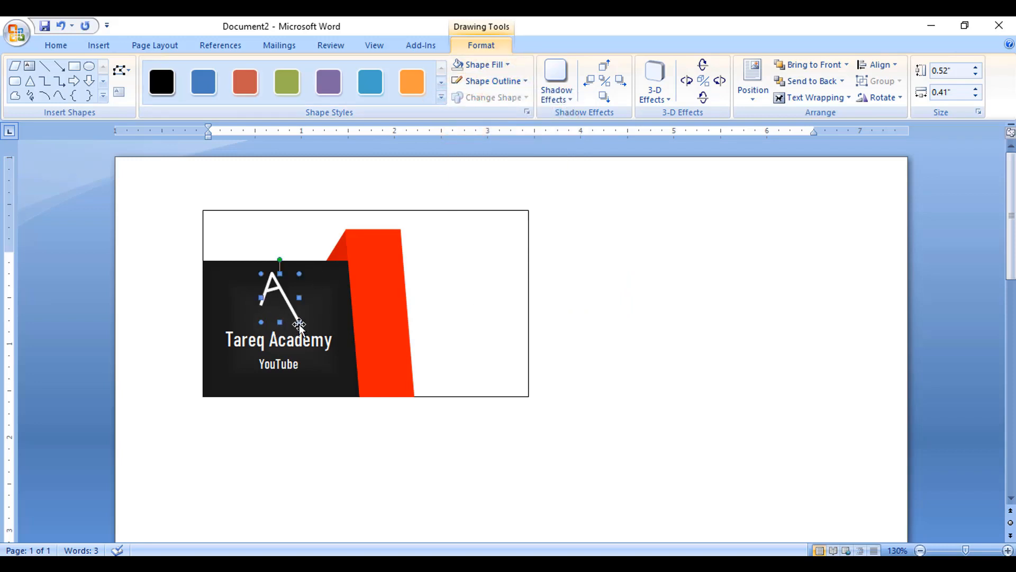
Step: Enlarge the white A on the black panel to about 0.61 inches high and 0.54 inches wide
left_click_drag(306, 323, 312, 330)
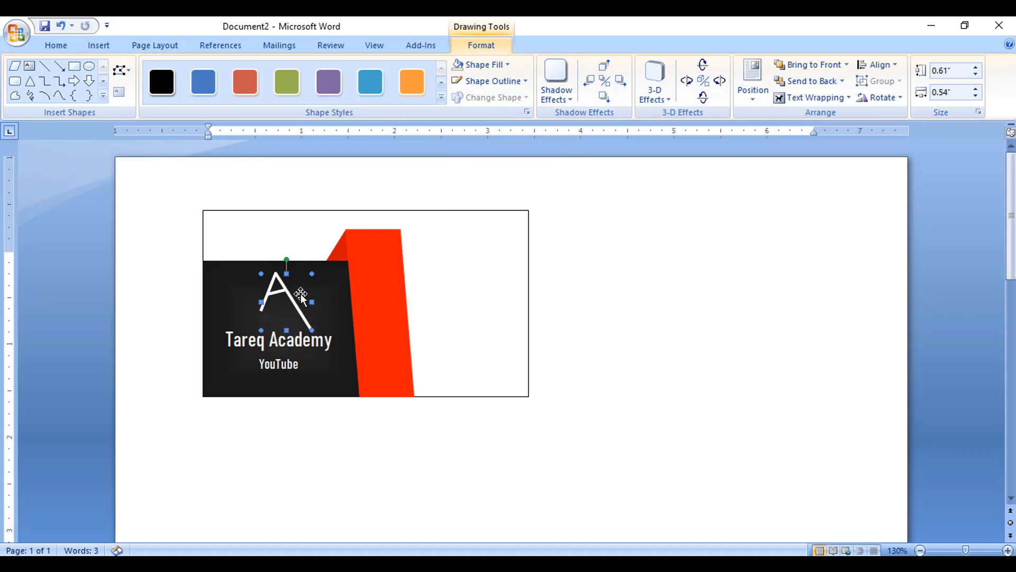
left_click(292, 300)
left_click(639, 320)
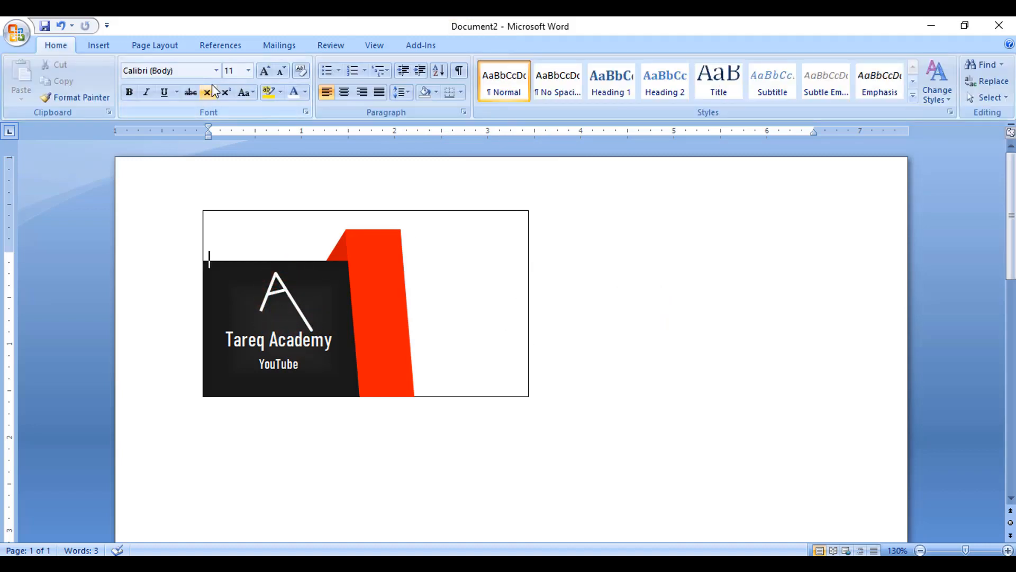
Step: Draw a circle around the white A above the "Tareq Academy" text
left_click(89, 49)
left_click(225, 85)
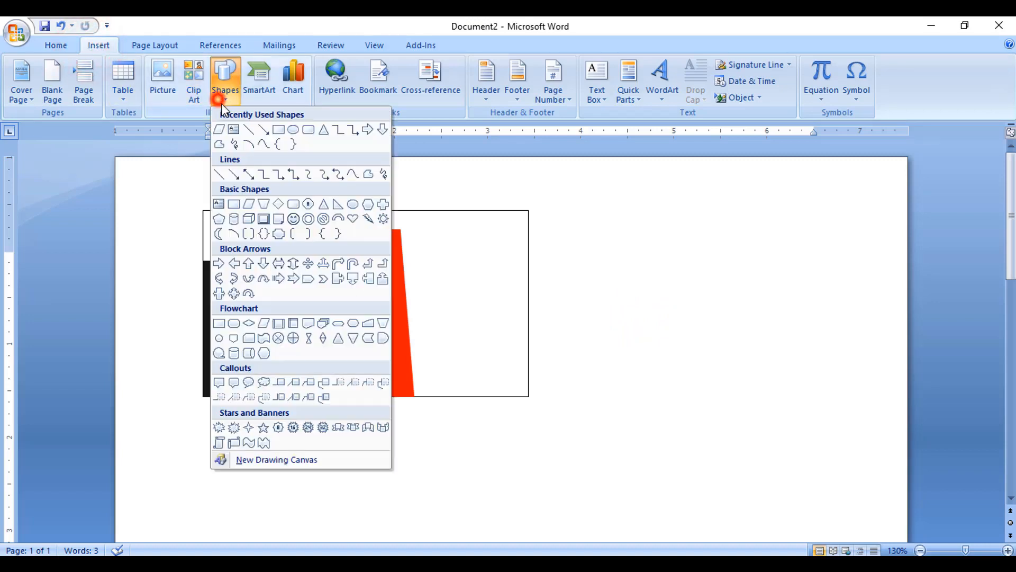
left_click(352, 204)
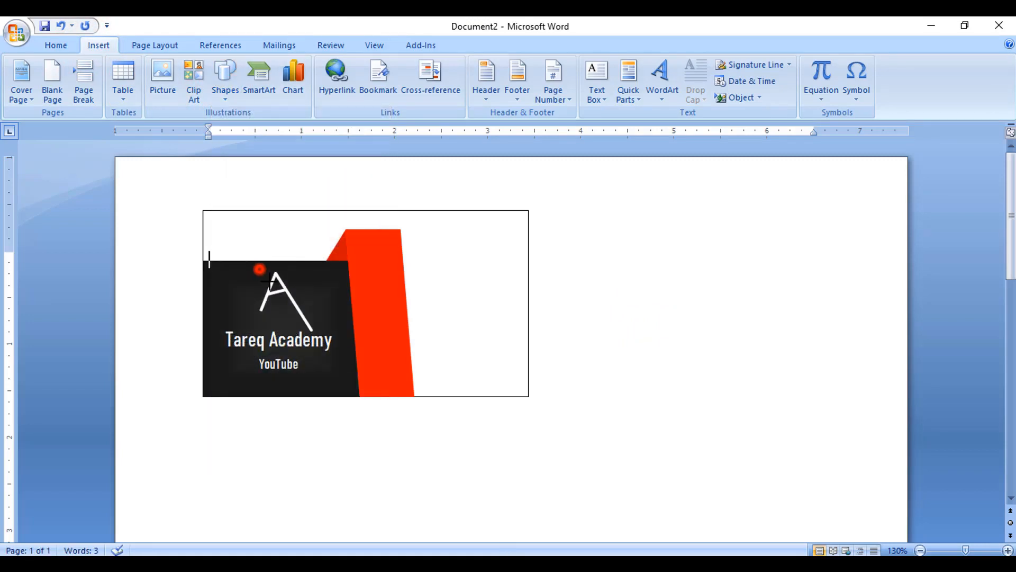
left_click_drag(260, 268, 317, 321)
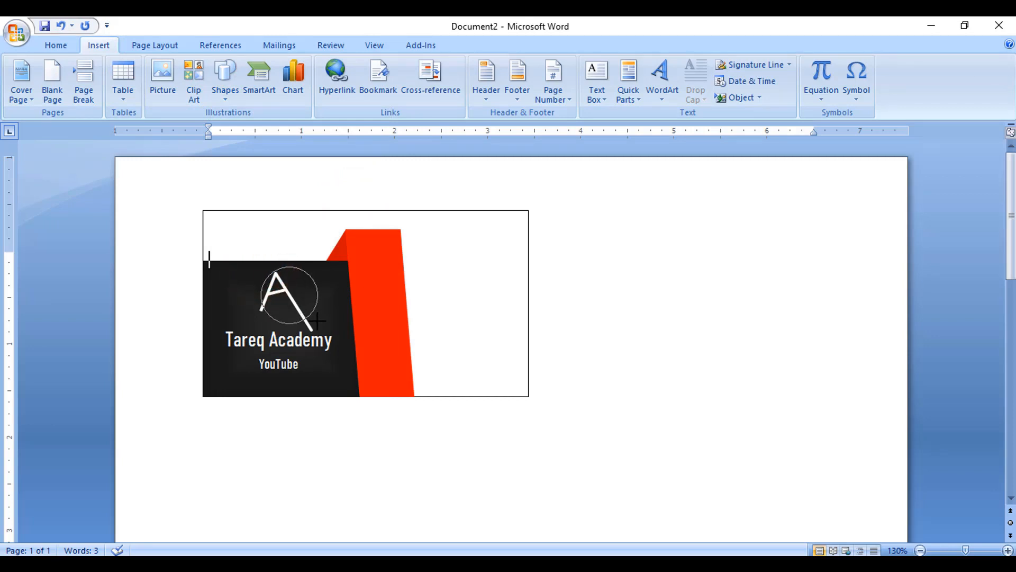